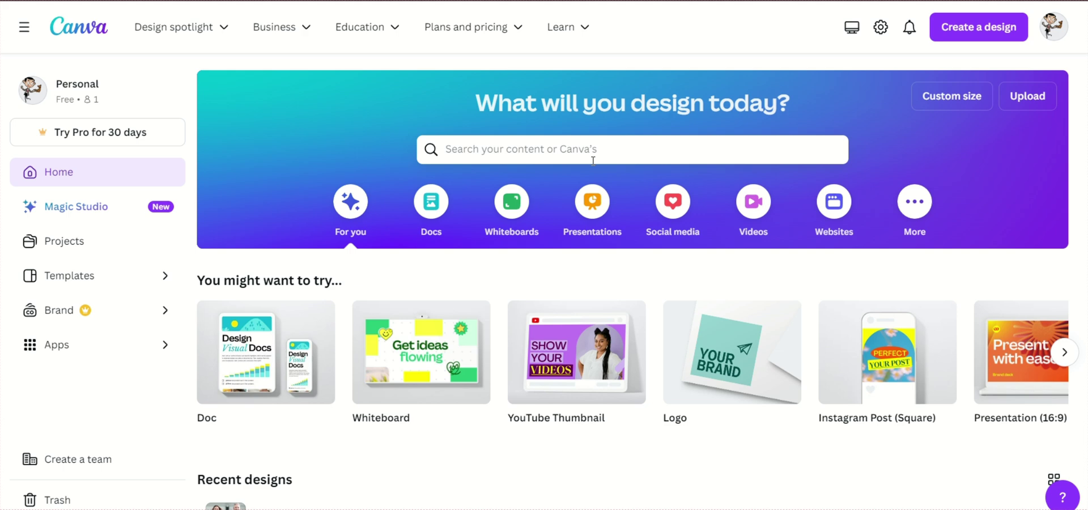
Step: Search Canva templates for 'newspaper' and scroll to the Brown and Beige Vintage article template
click(1072, 360)
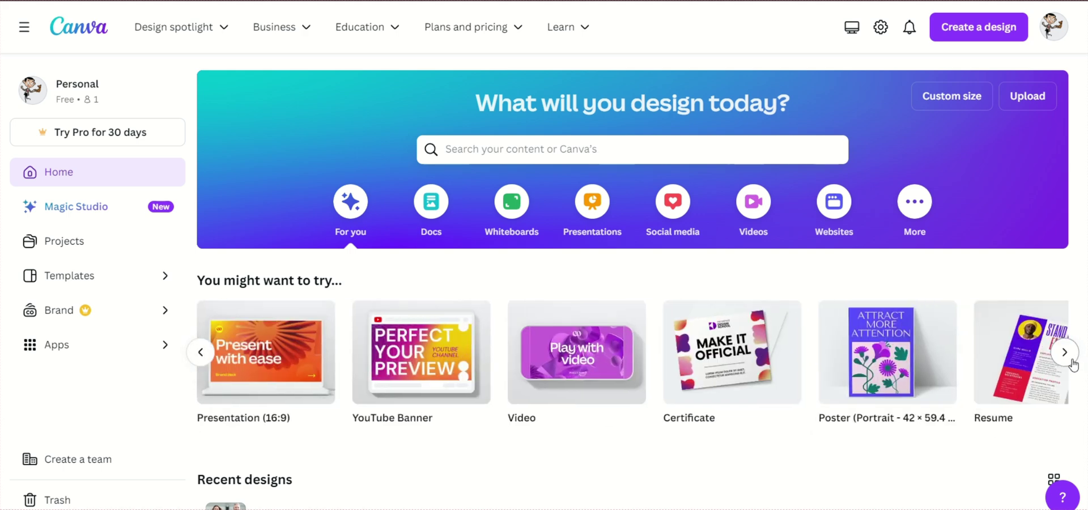
click(1066, 352)
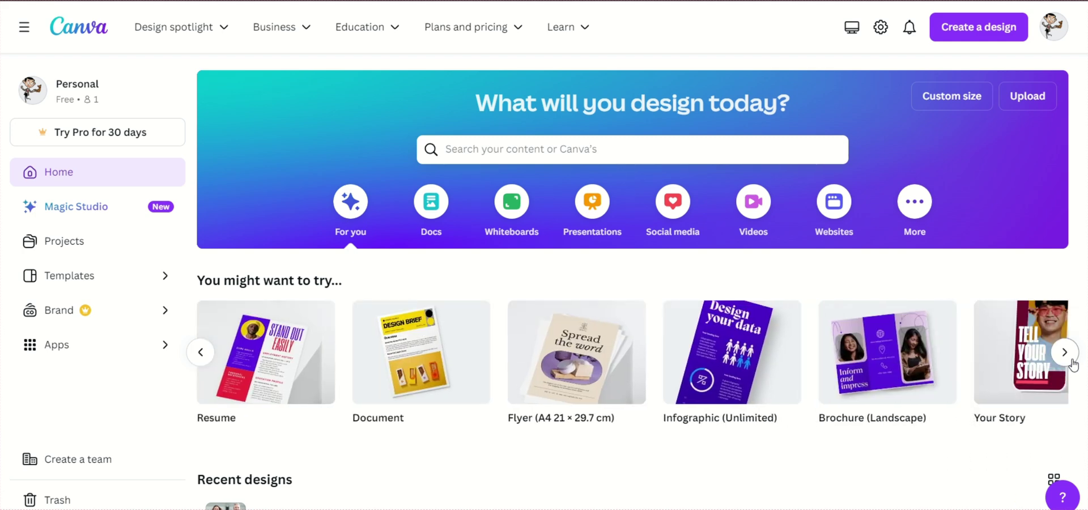
click(1066, 352)
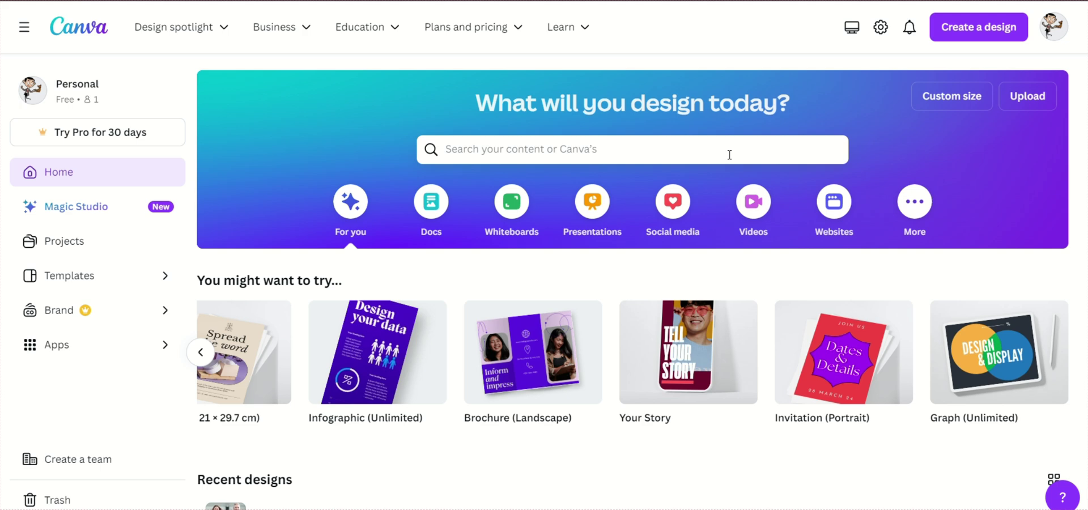
text(n)
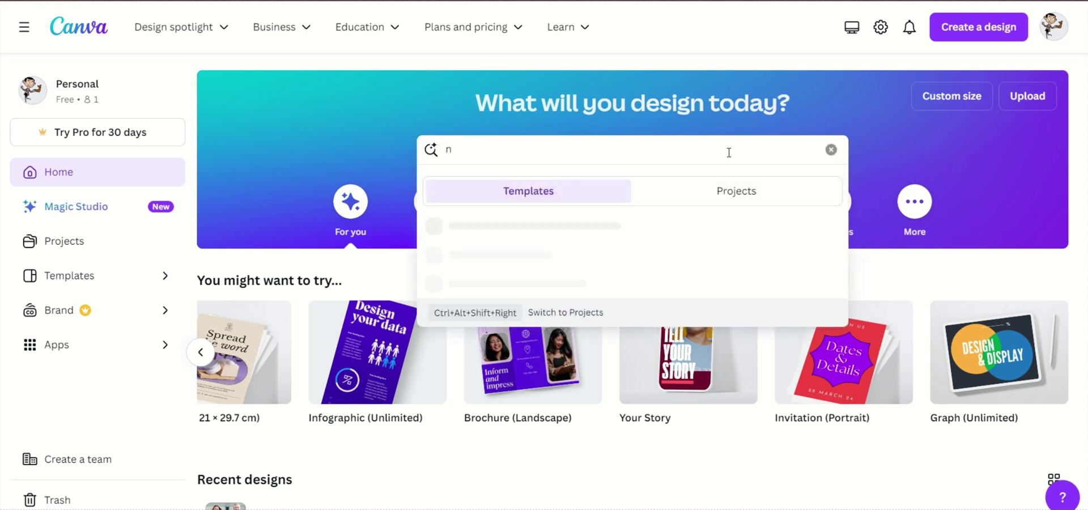
text(ewspaper)
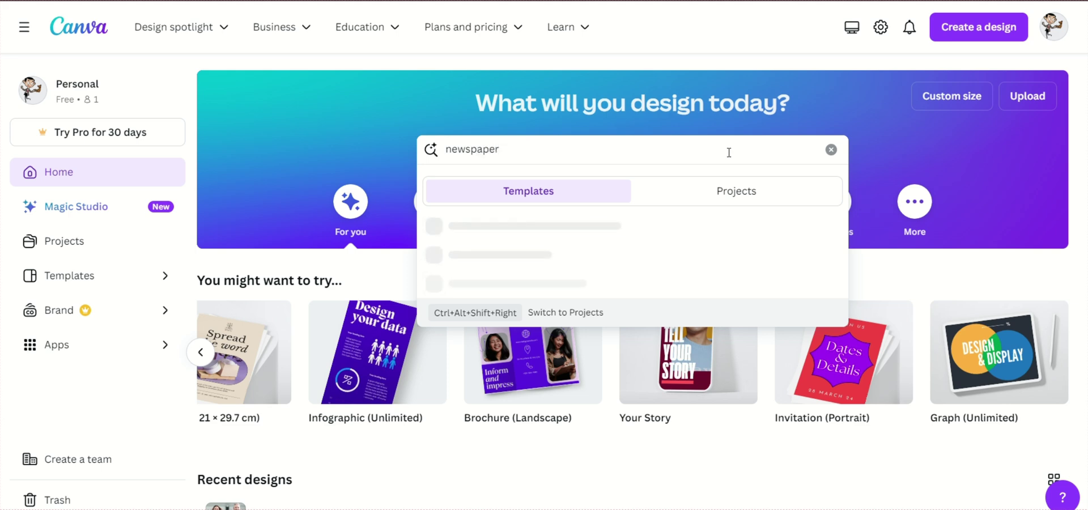
key(Return)
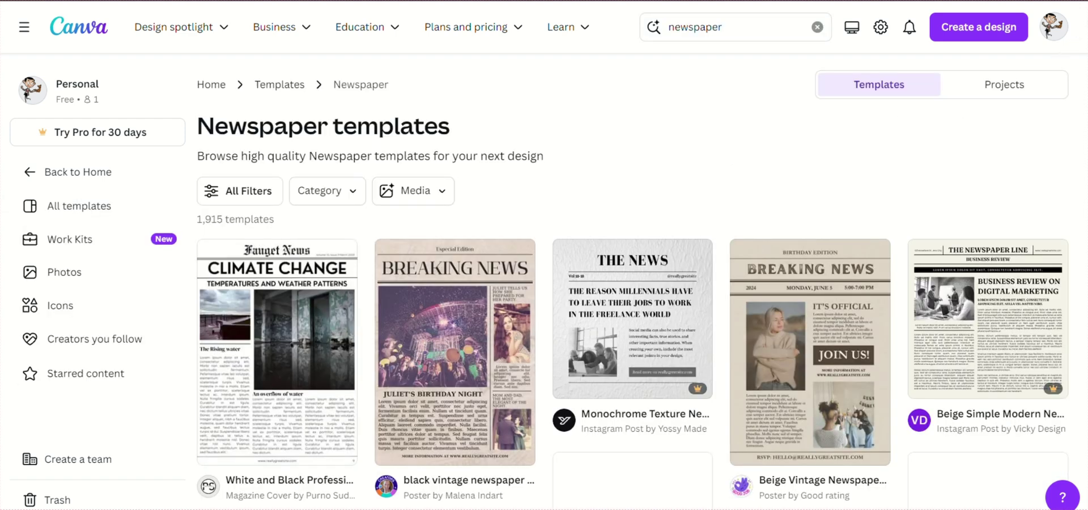
scroll(633, 281, down, 3)
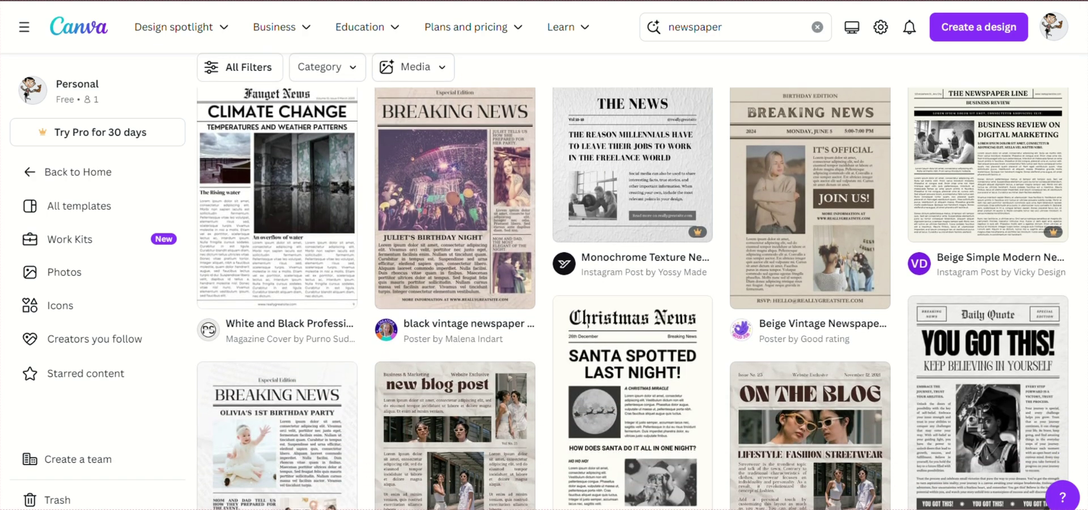
scroll(633, 282, down, 5)
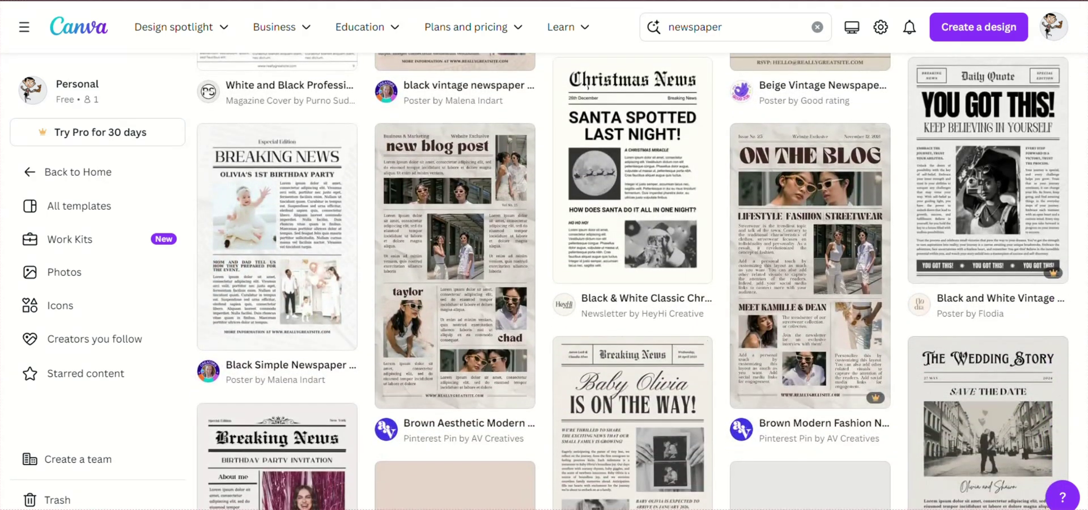
scroll(633, 281, down, 3)
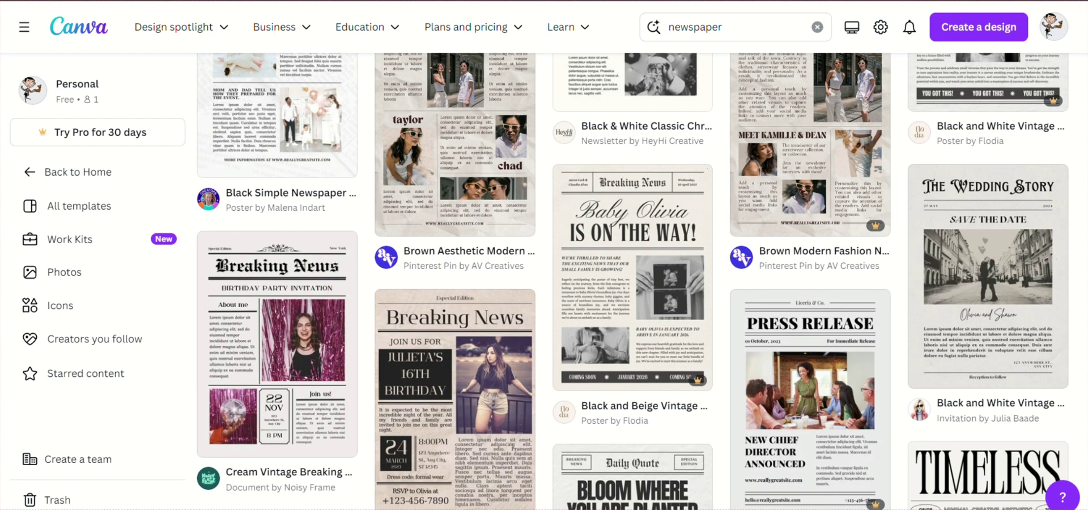
scroll(633, 281, down, 1)
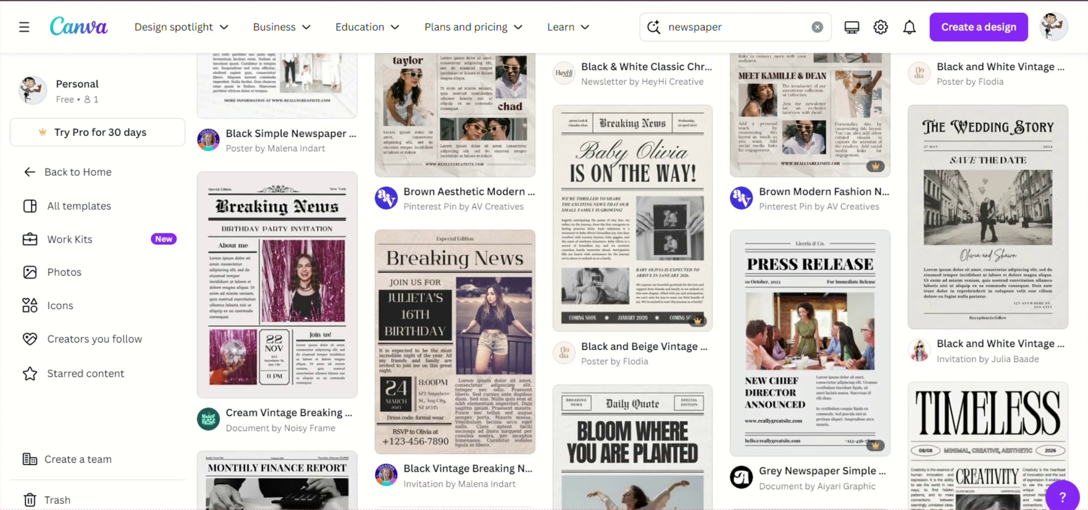
scroll(632, 281, down, 4)
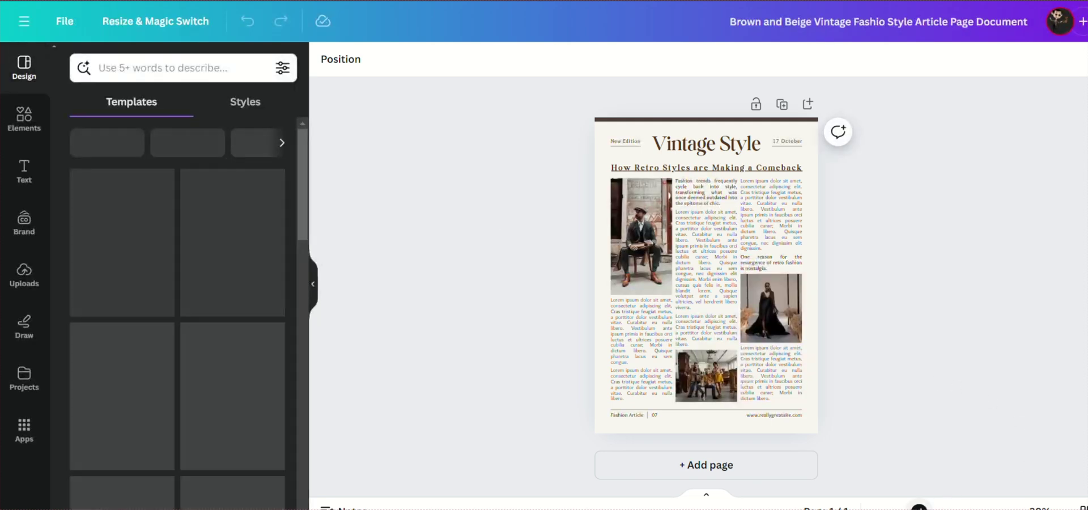
Step: Open the Vintage Style page headlined 'How Retro Styles are Making a Comeback' in the editor
scroll(707, 263, up, 5)
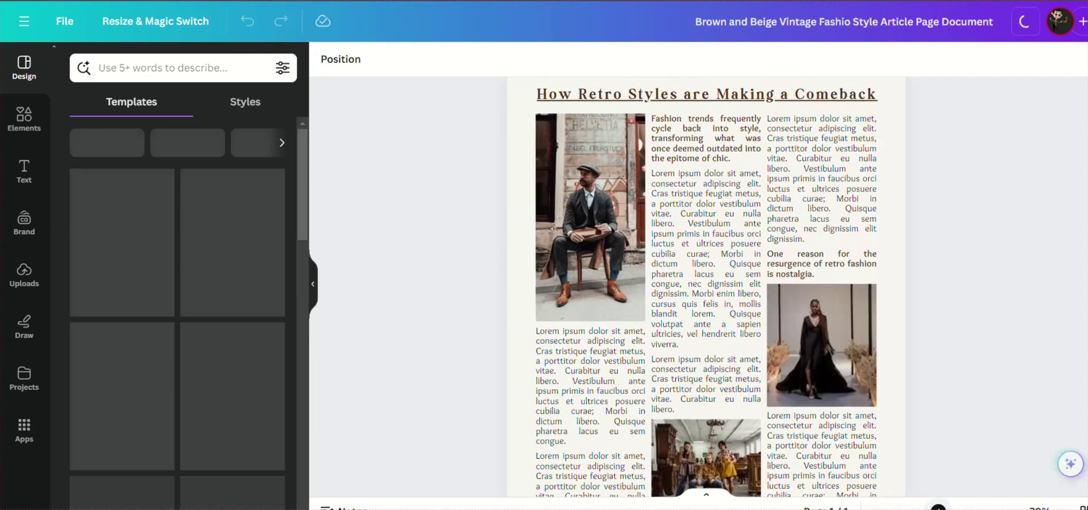
scroll(707, 283, up, 2)
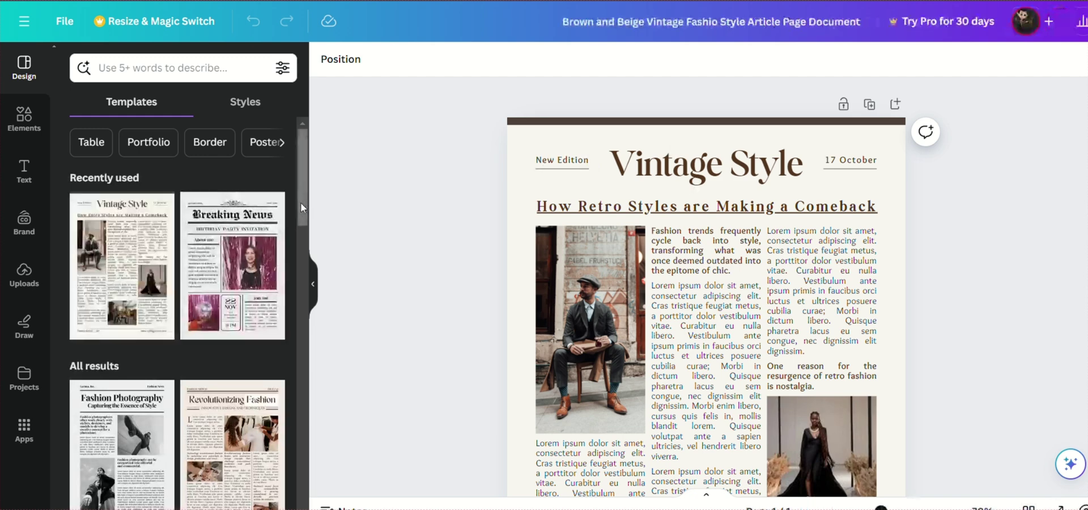
drag(300, 202, 351, 175)
Step: Set the Vintage Style masthead font size to 56.2
click(626, 292)
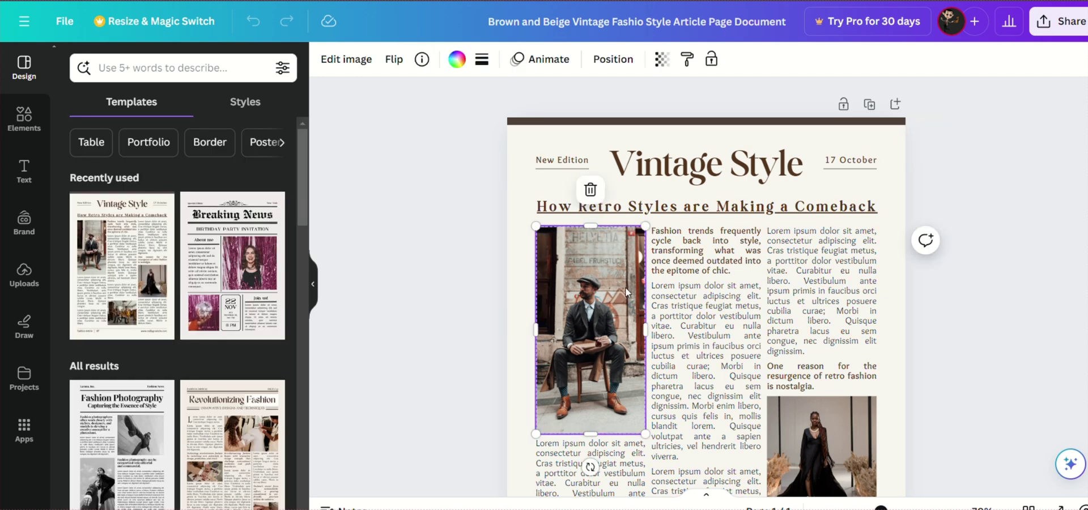
click(731, 181)
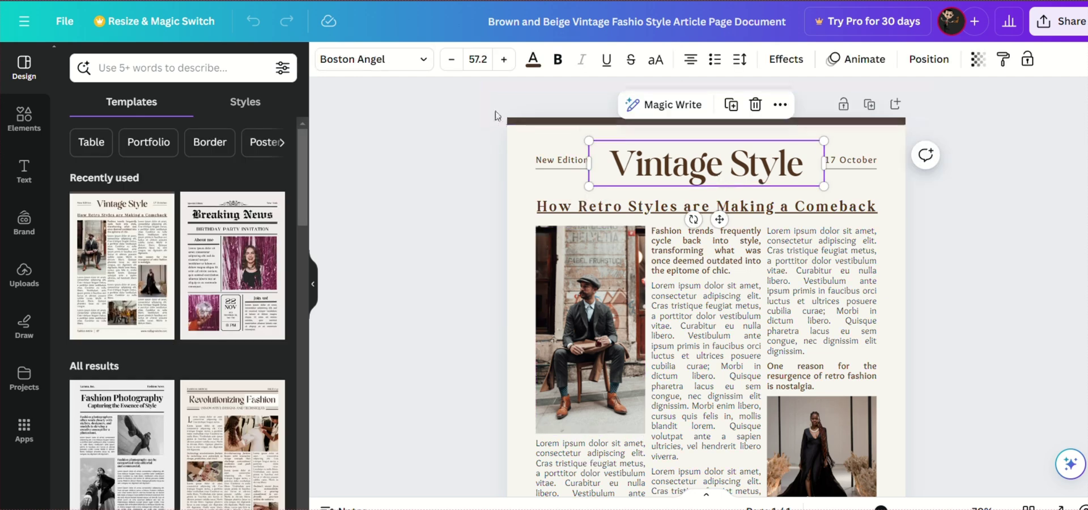
click(429, 58)
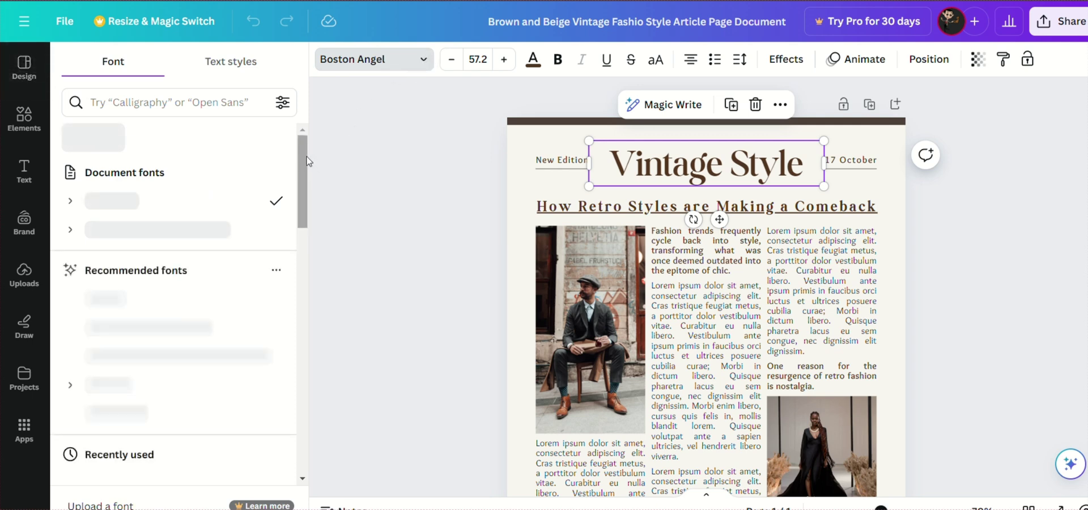
mouse_move(305, 159)
mouse_down()
mouse_move(305, 147)
mouse_move(305, 165)
mouse_up()
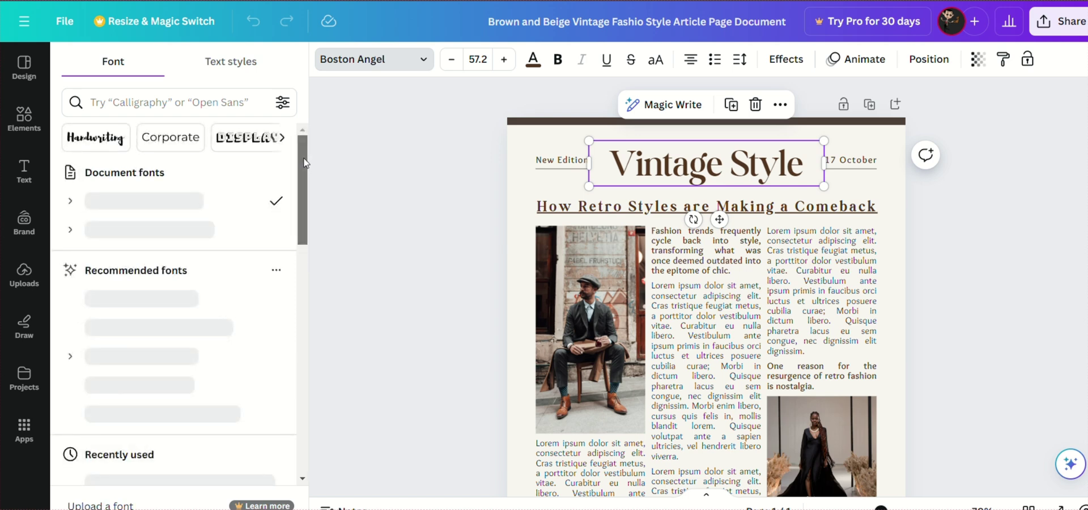
click(461, 64)
click(462, 64)
click(461, 64)
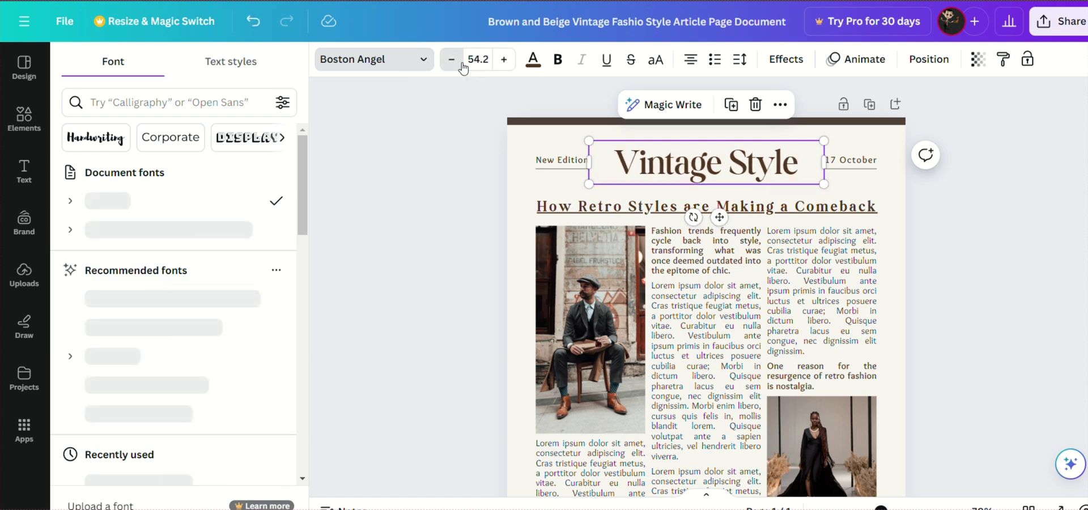
click(462, 64)
click(461, 64)
click(461, 64)
click(462, 64)
click(501, 63)
click(501, 62)
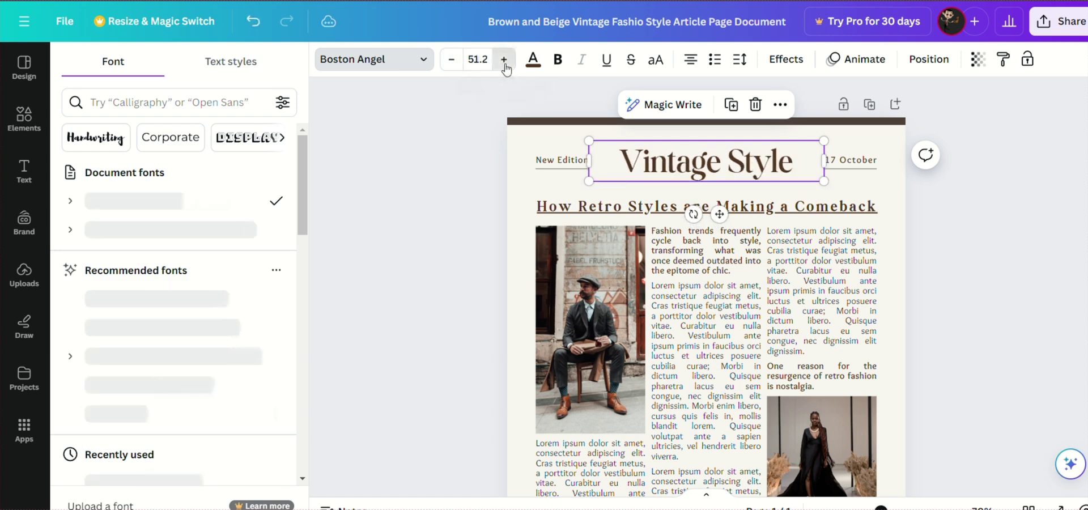
click(501, 63)
click(501, 63)
click(501, 62)
click(501, 62)
Step: Change the masthead colour from brown to black #10141a, keeping it non-bold
click(557, 60)
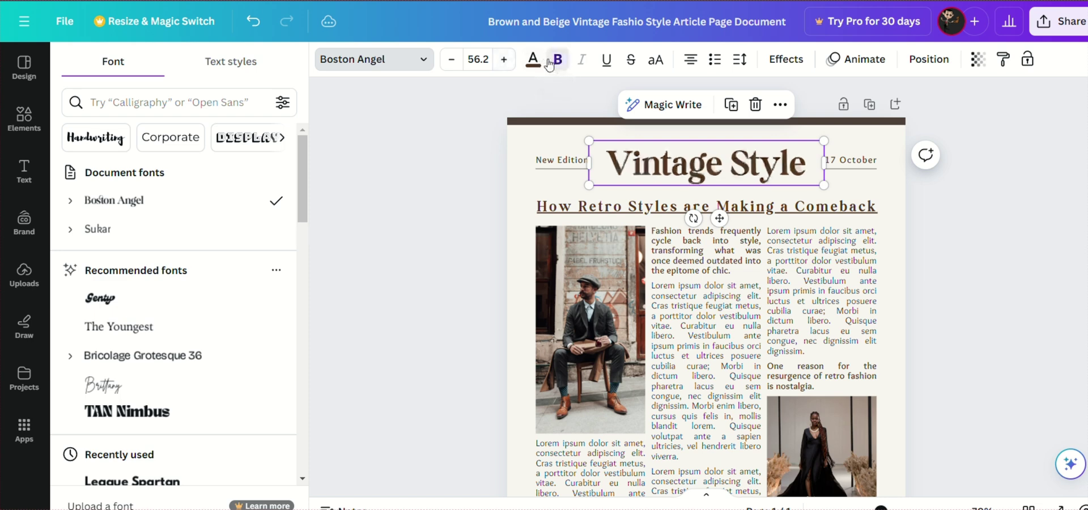
click(556, 63)
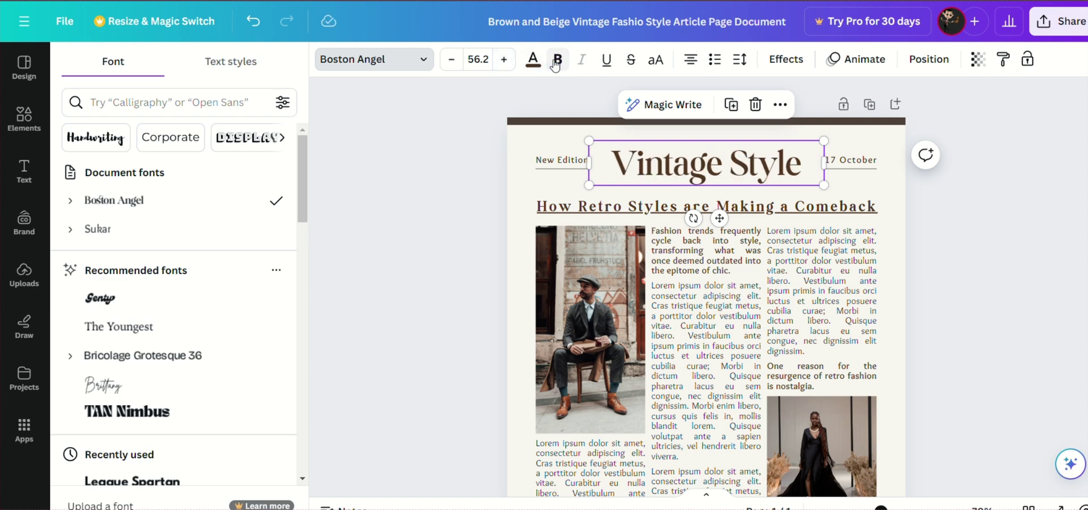
click(530, 66)
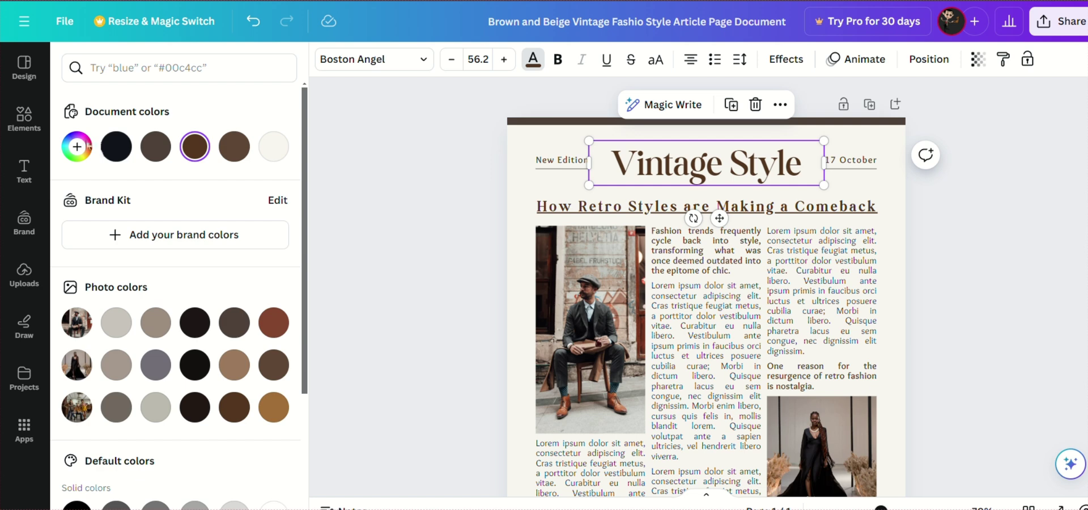
click(116, 148)
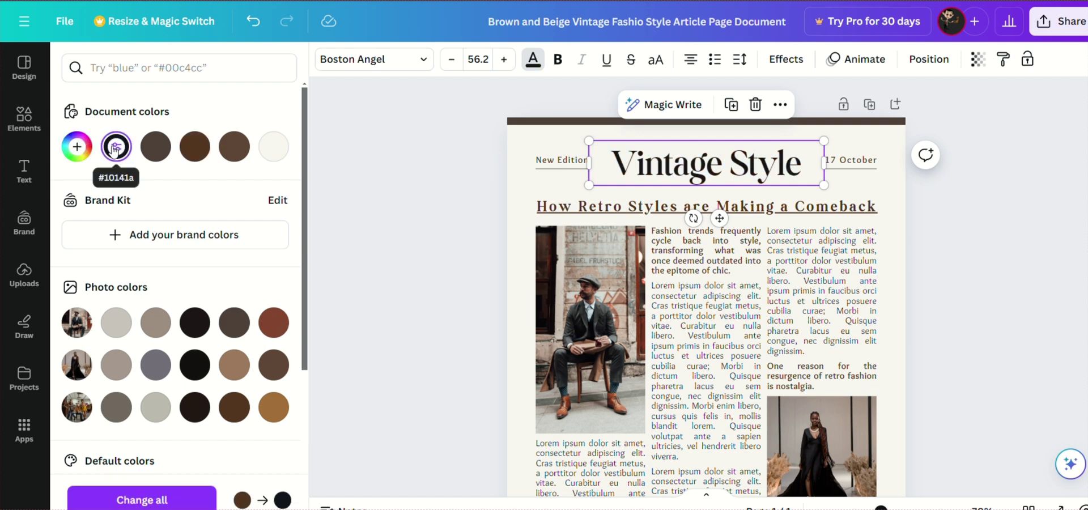
click(351, 172)
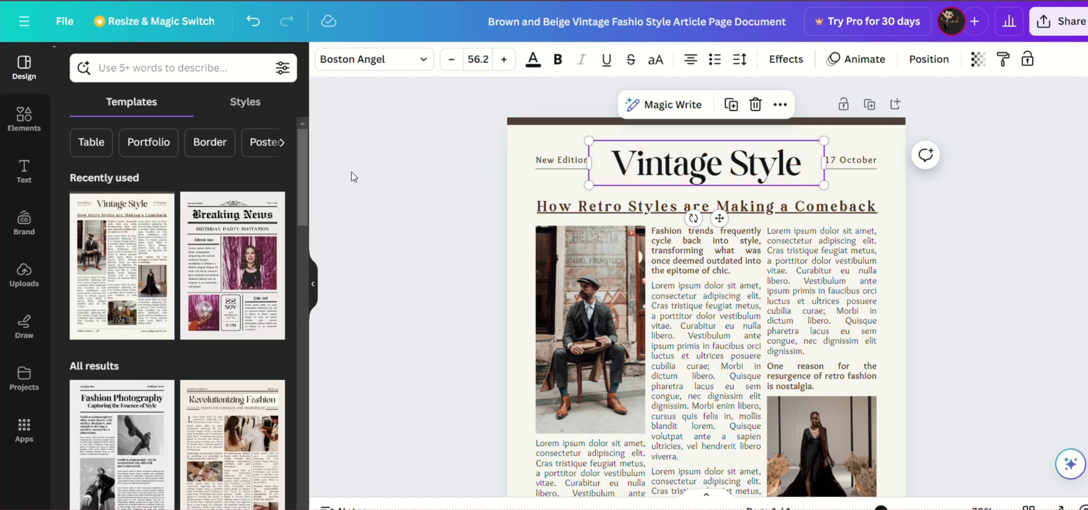
click(351, 171)
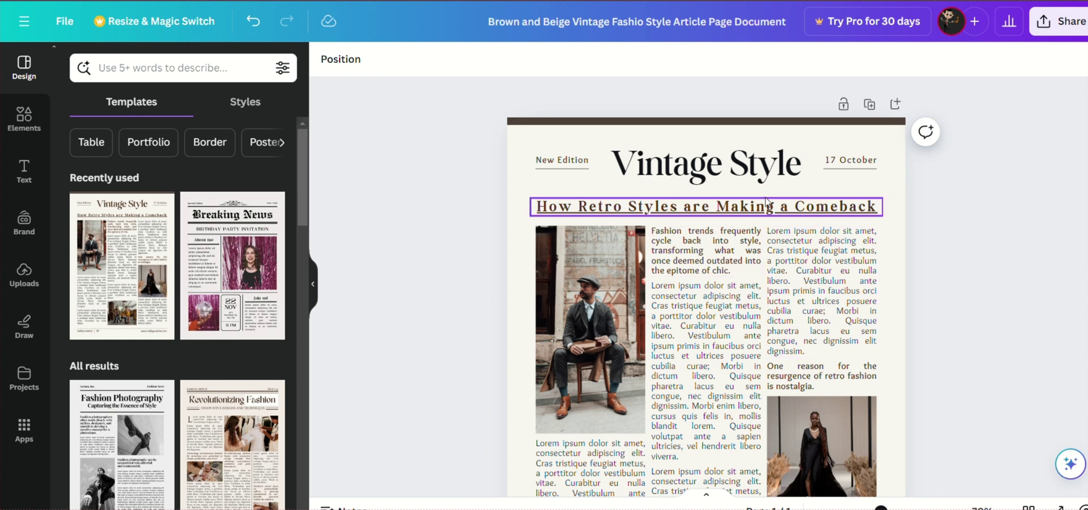
Step: Replace the seated man's photo in the left frame with the uploaded black-tuxedo portrait
click(615, 335)
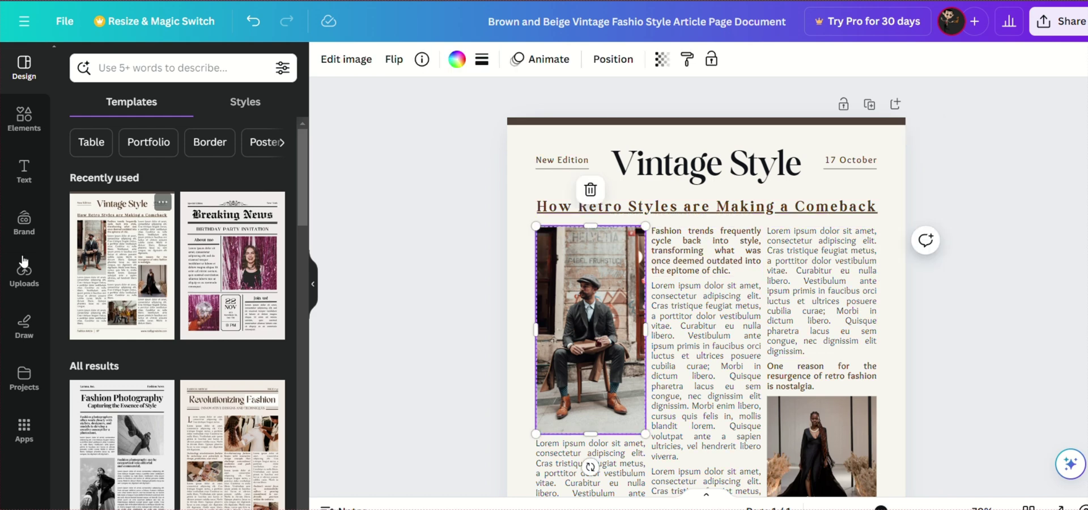
click(5, 271)
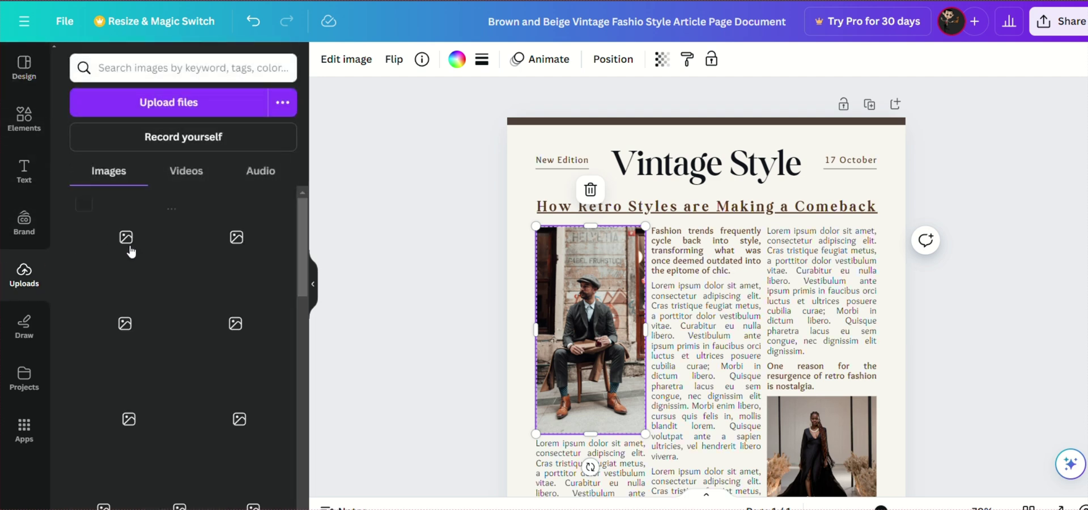
mouse_move(272, 283)
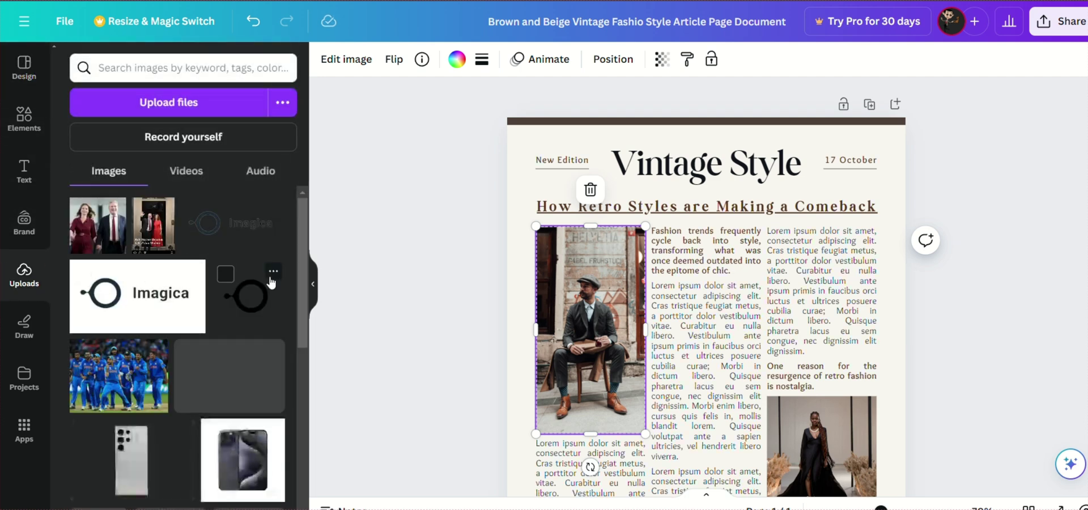
mouse_move(86, 233)
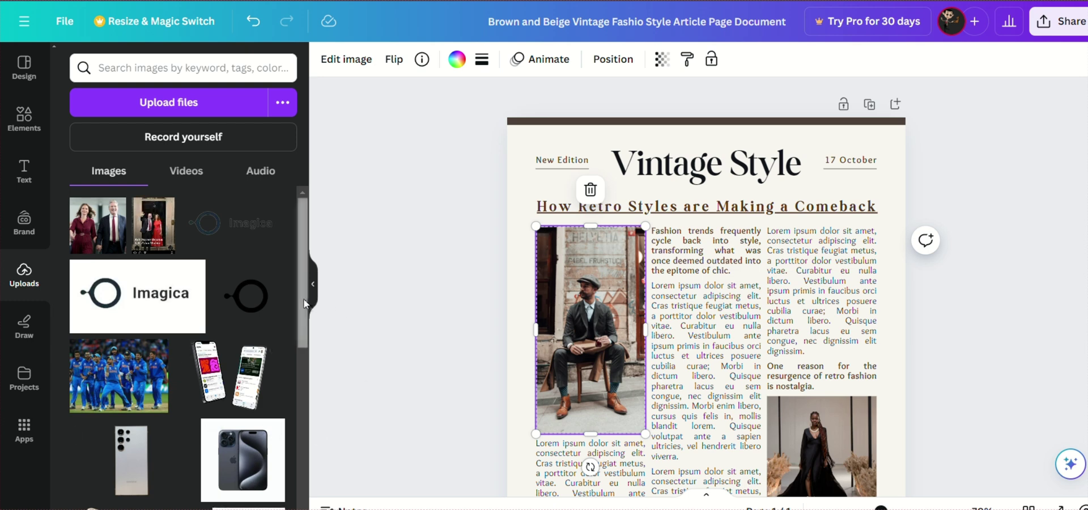
drag(305, 302, 317, 429)
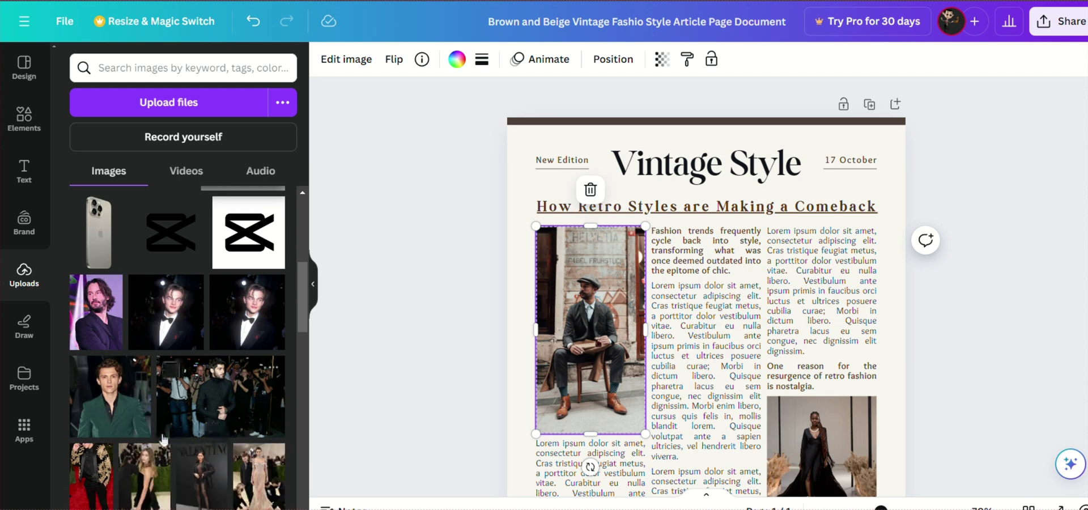
click(179, 312)
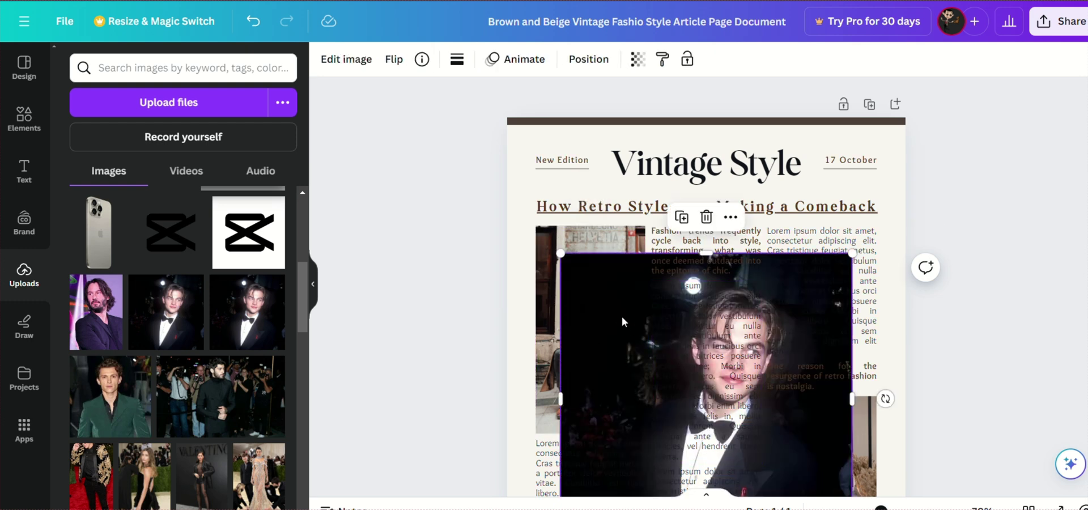
drag(612, 314, 561, 287)
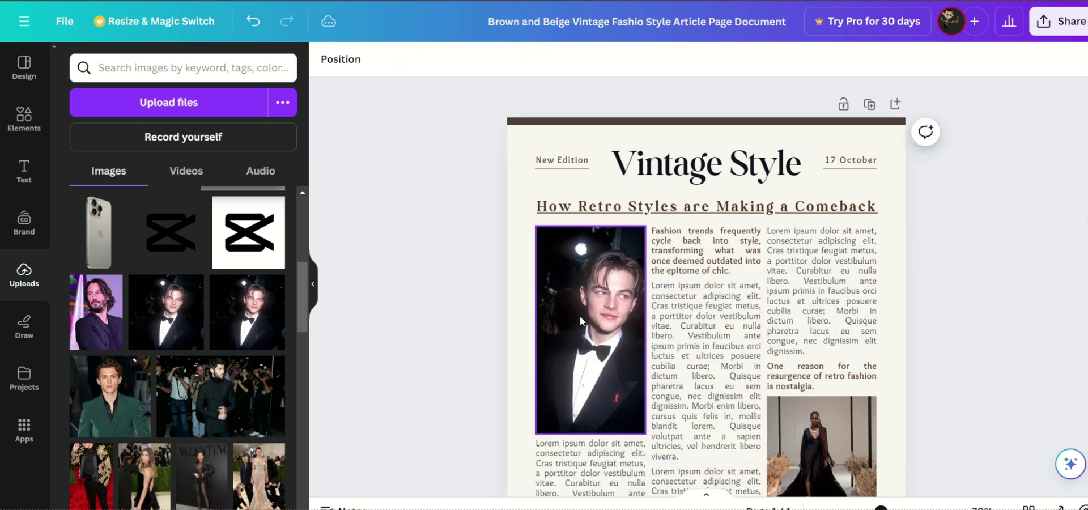
Step: Delete the Vintage Style title and place a new heading at the top of the page
click(659, 156)
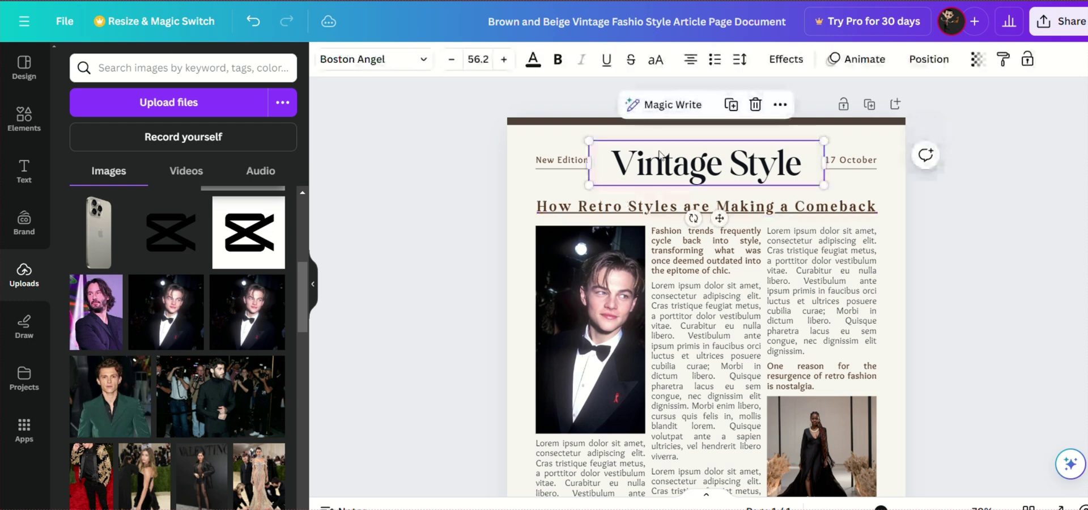
key(Delete)
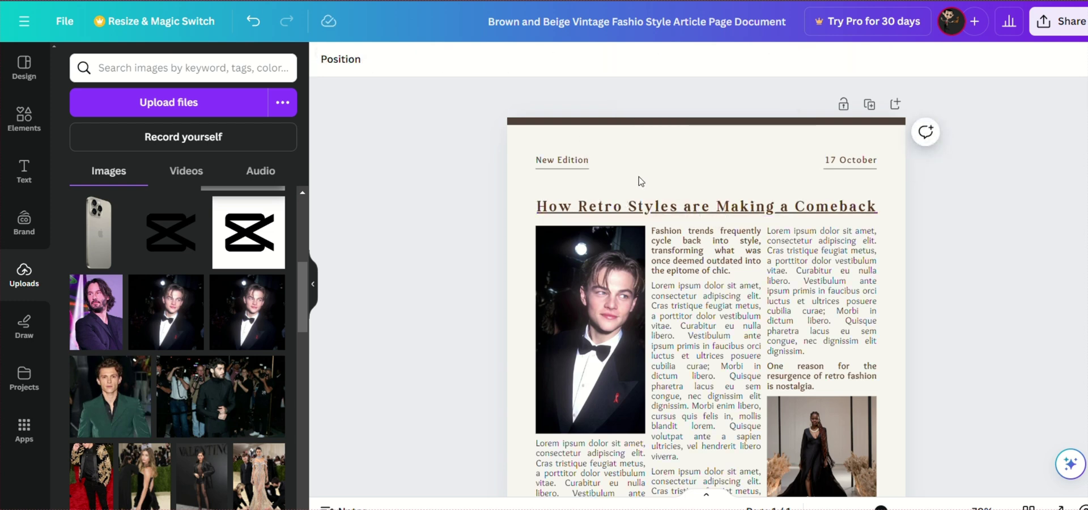
click(17, 181)
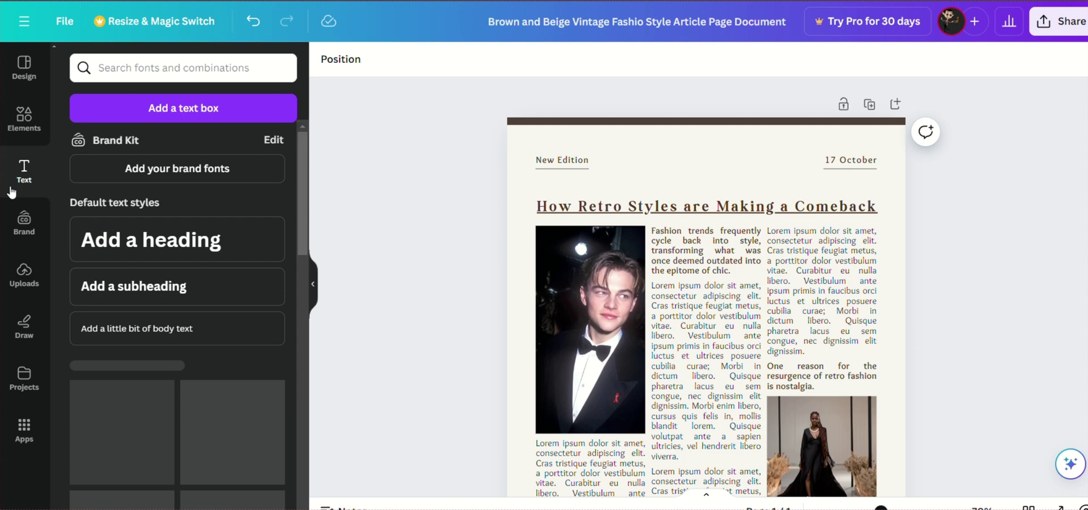
click(134, 237)
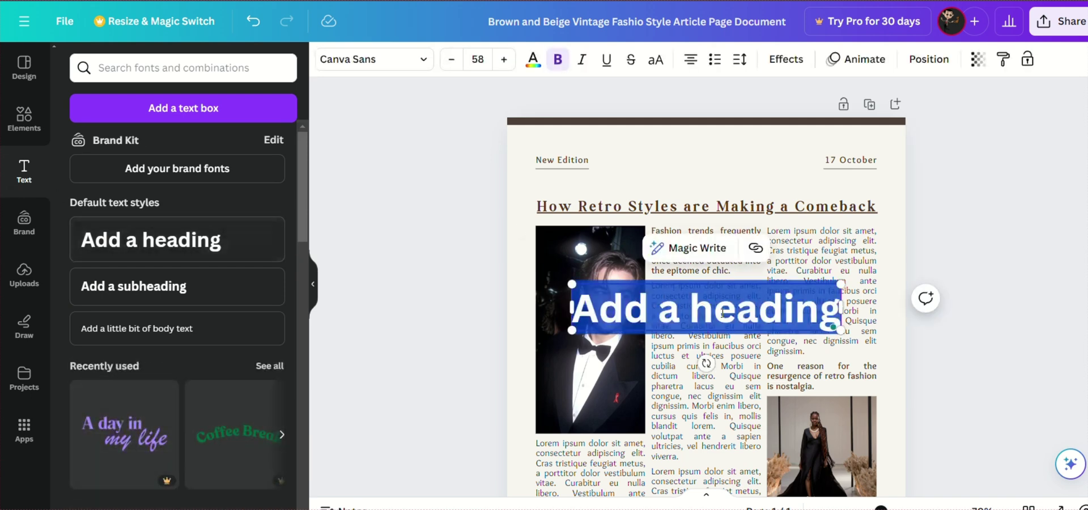
click(778, 194)
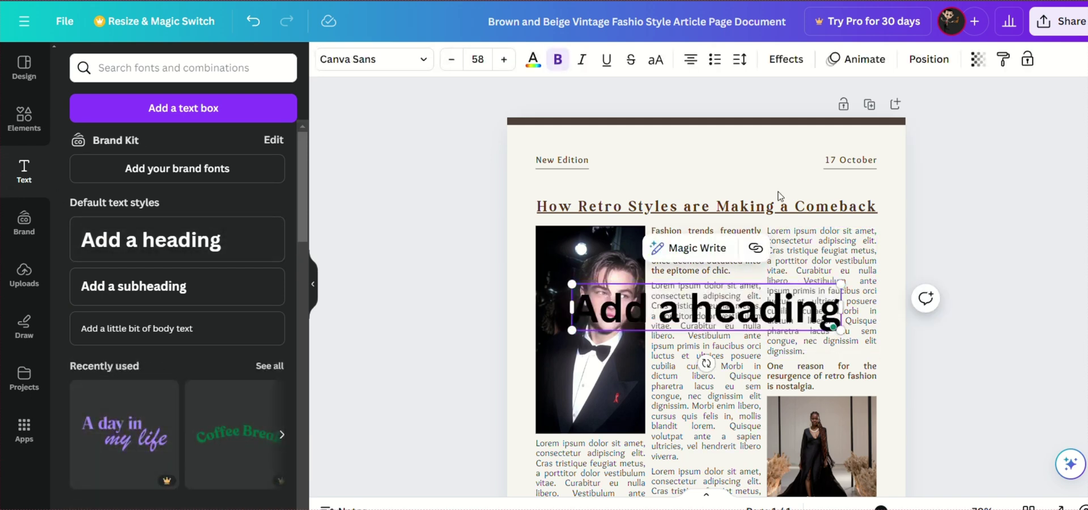
click(717, 311)
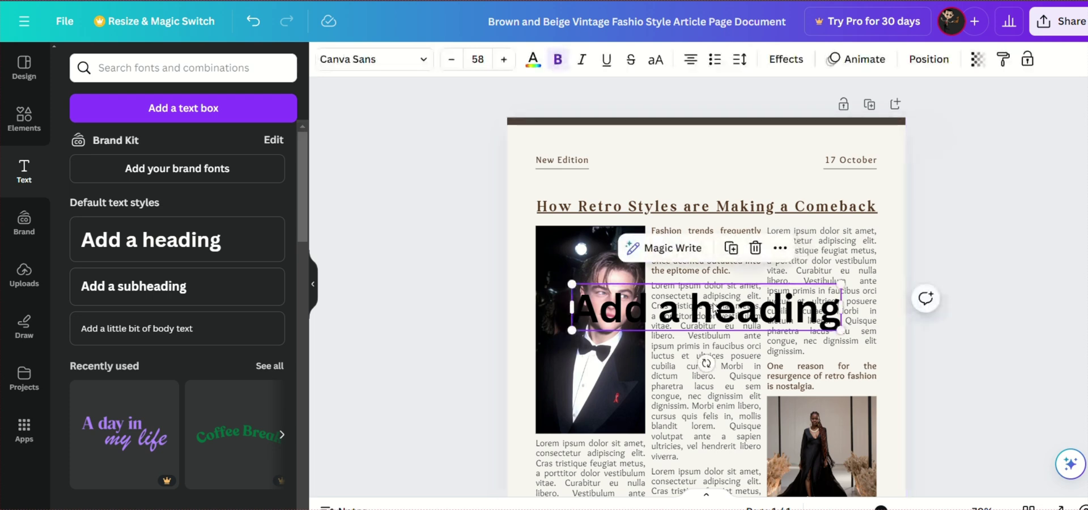
drag(717, 312, 712, 159)
Step: Change the heading text to 'Hollywood' in regular, non-bold weight
drag(574, 159, 838, 165)
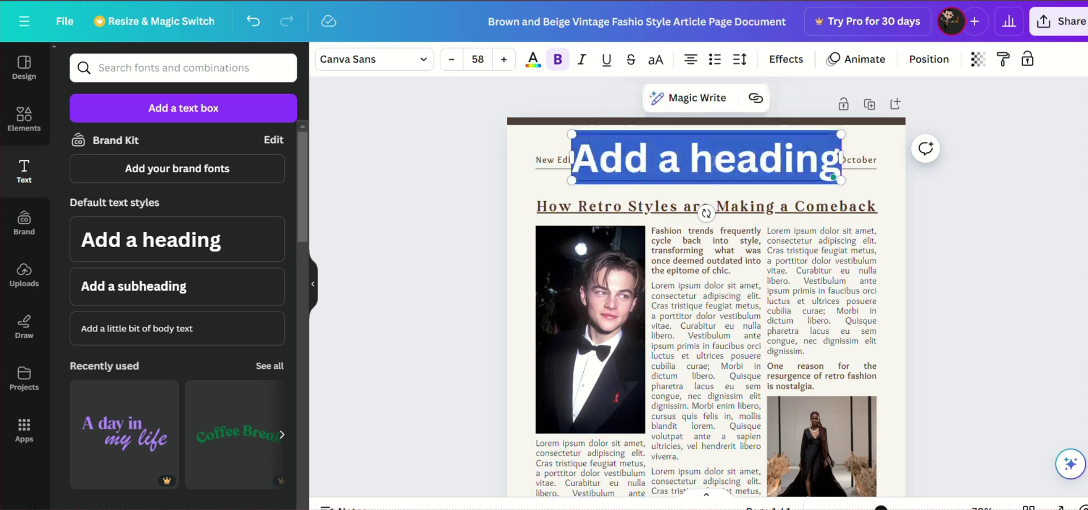
key(BackSpace)
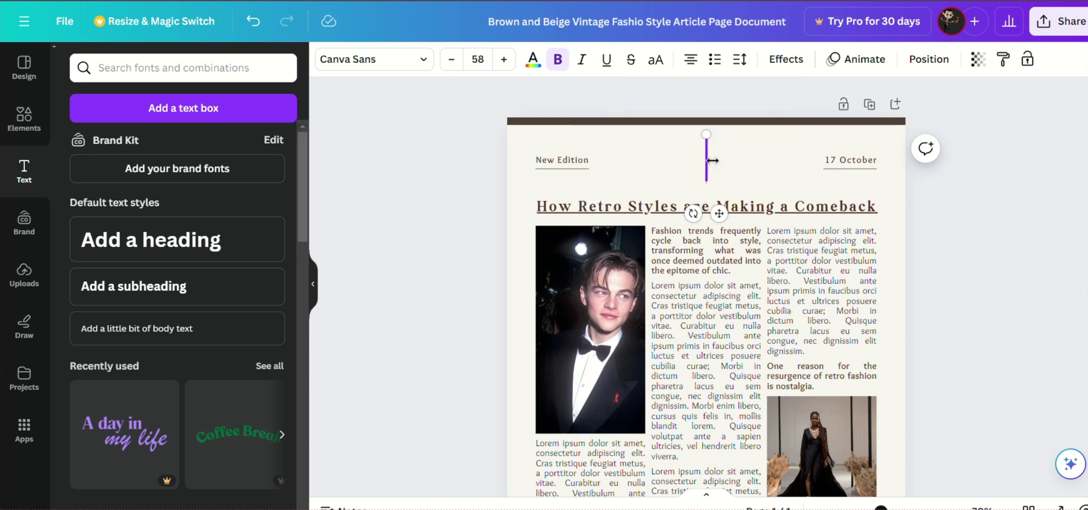
text(Holly)
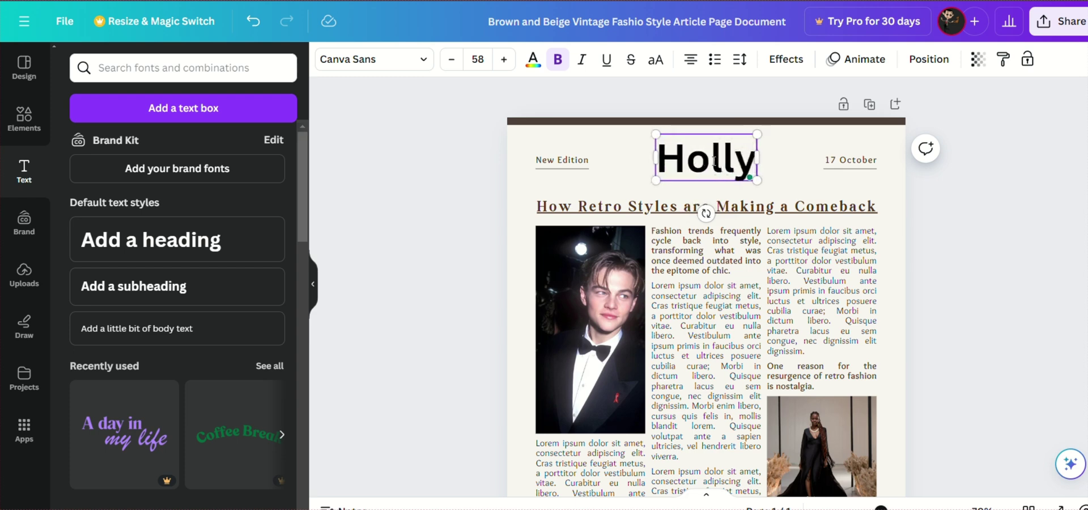
text(wood)
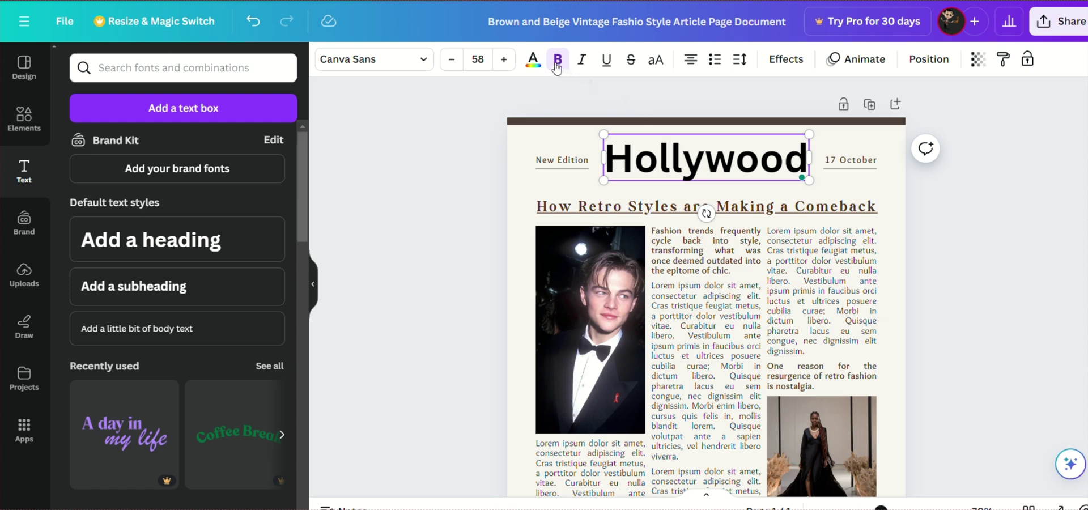
double_click(715, 166)
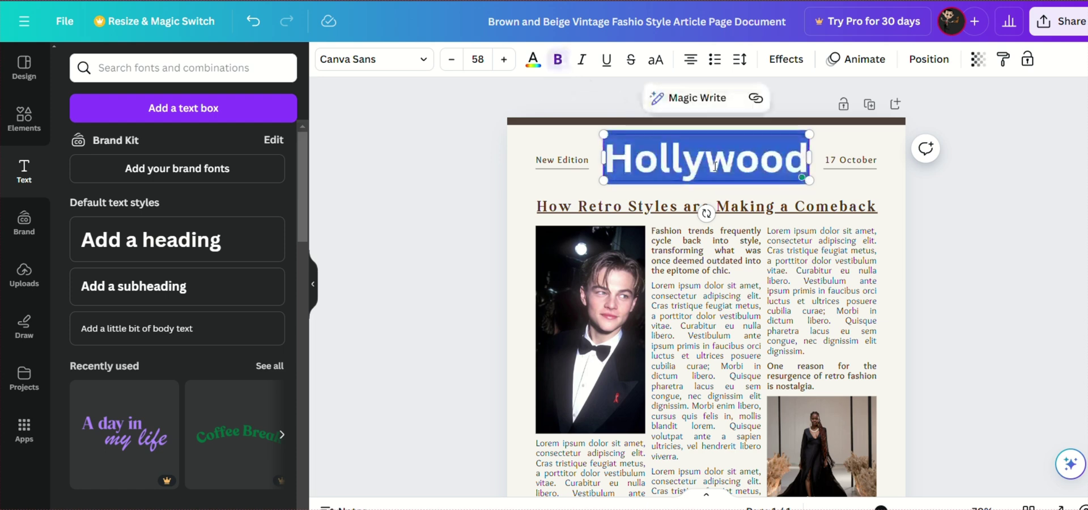
click(558, 63)
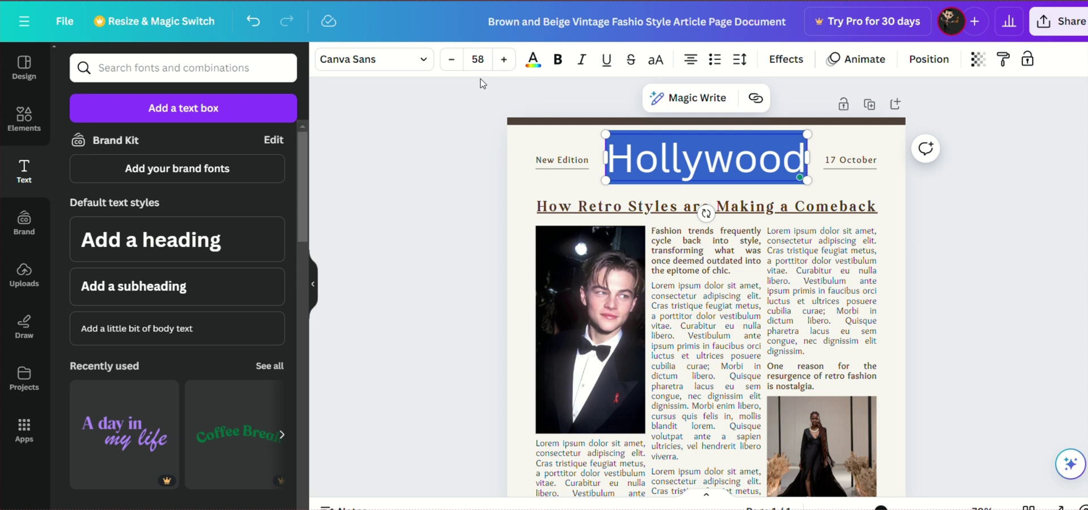
Step: Try League Spartan, then set the Hollywood masthead in Architype Vierkant
click(418, 60)
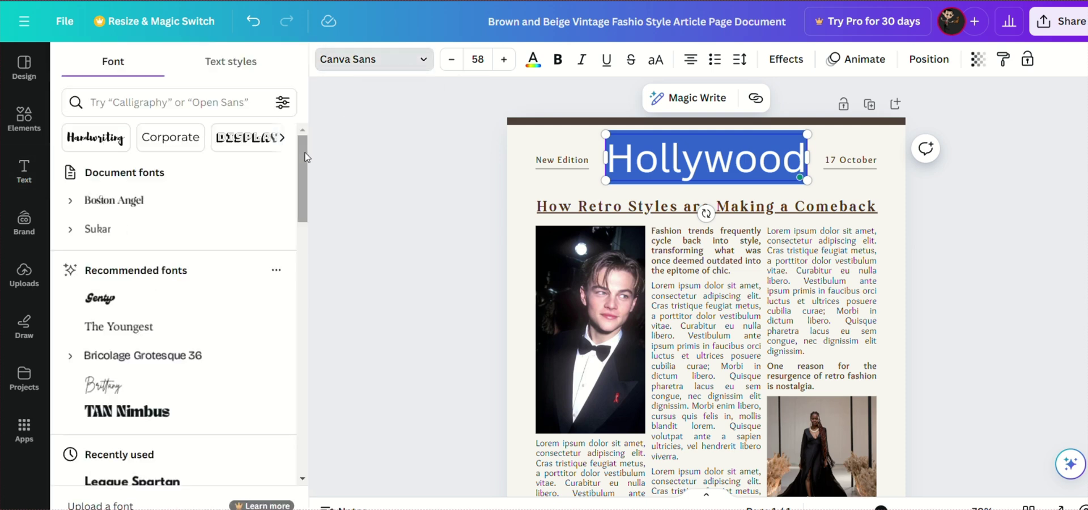
drag(298, 160, 304, 251)
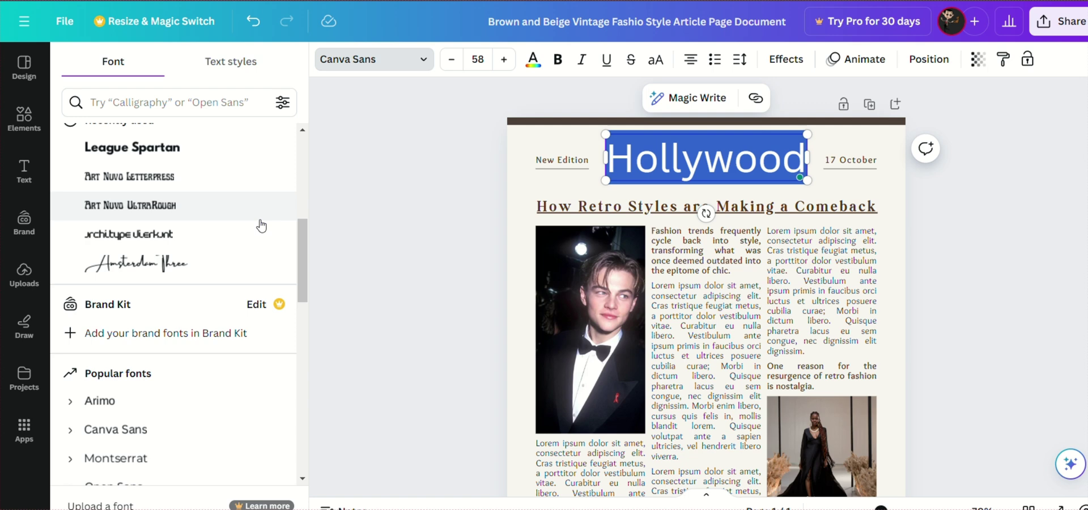
click(208, 163)
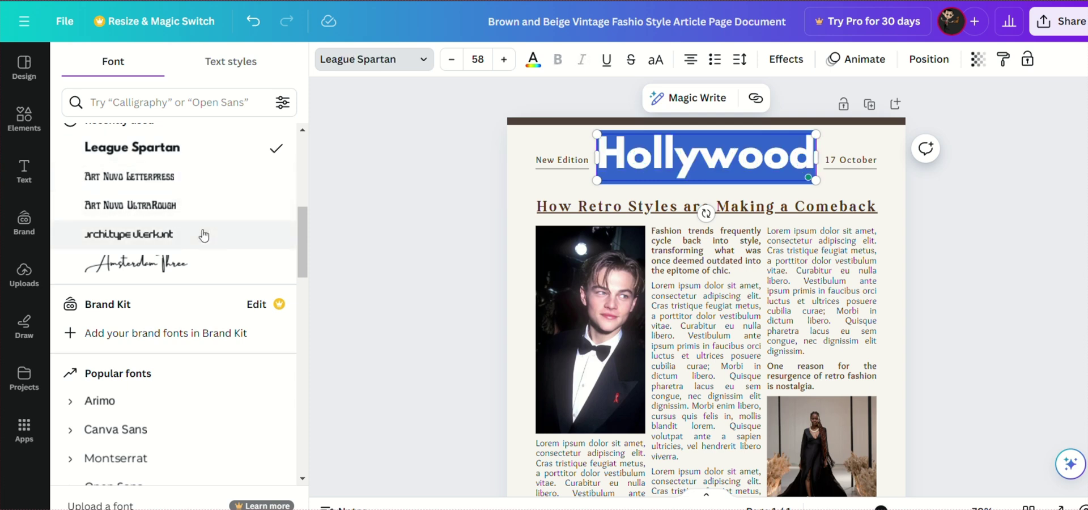
click(203, 236)
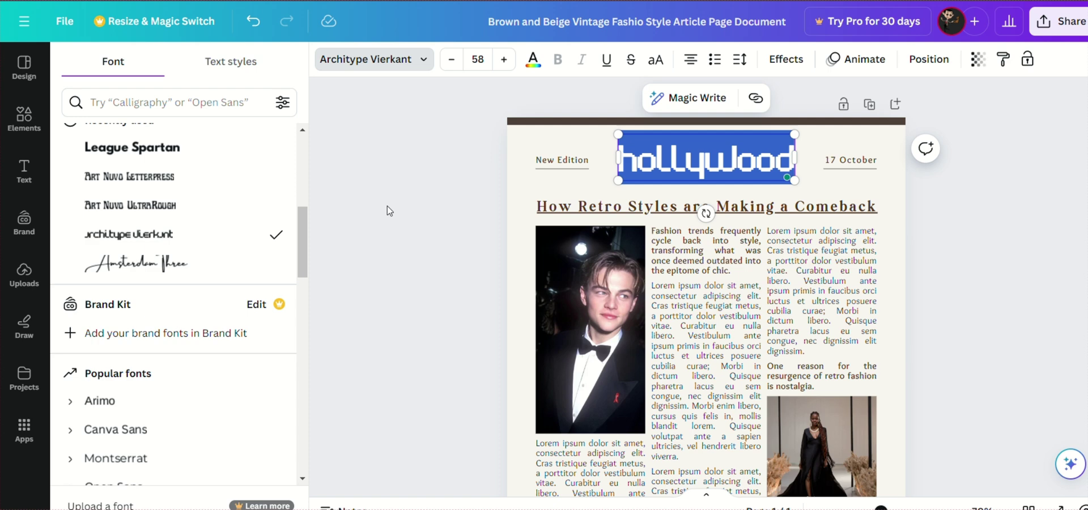
key(Escape)
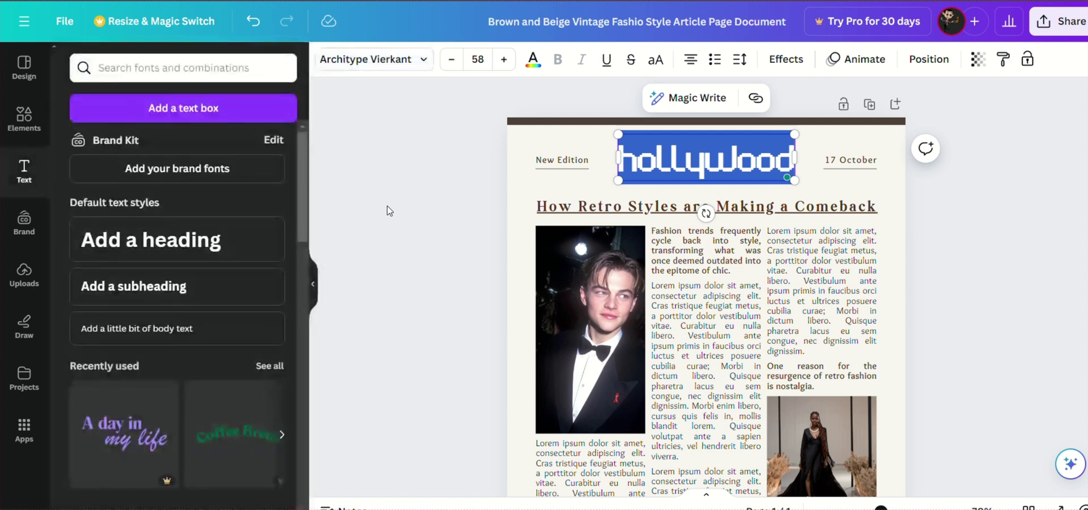
Step: Deselect the Hollywood heading and inspect the 'How Retro Styles' headline on the page
click(408, 208)
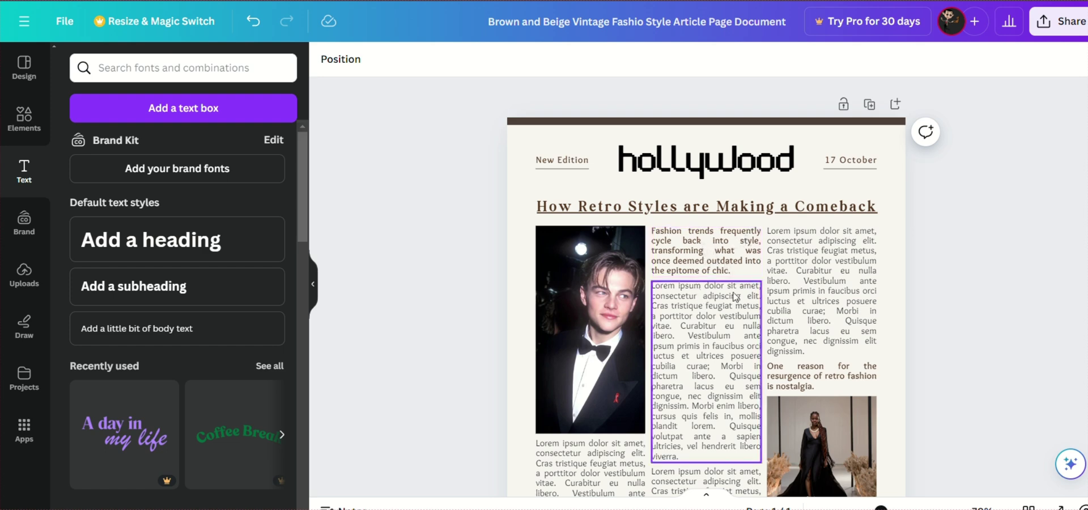
click(634, 206)
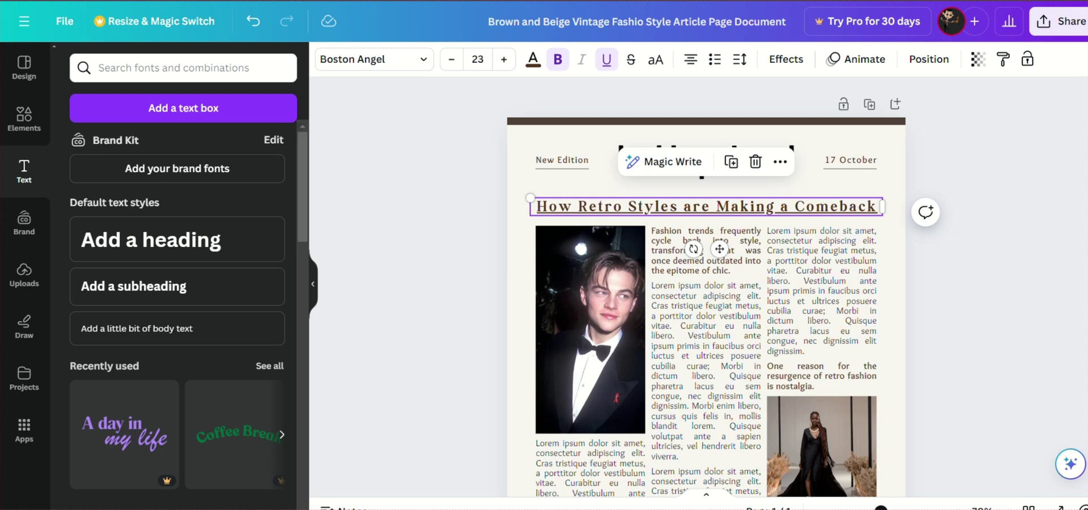
scroll(706, 312, down, 5)
scroll(707, 312, up, 5)
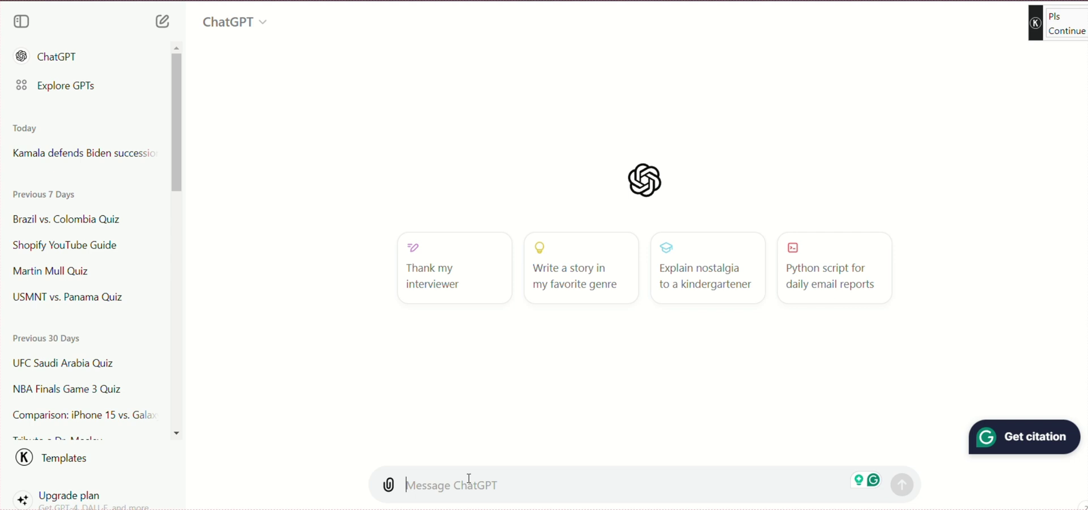
Step: Ask ChatGPT to 'write an article about hollywood' and select the reply's opening paragraph
text(write )
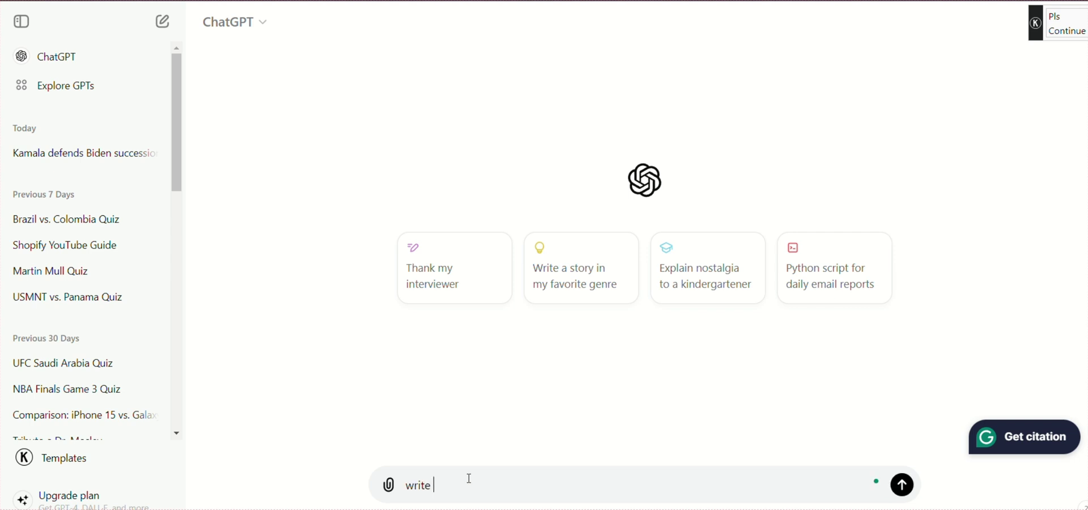
text(an article about)
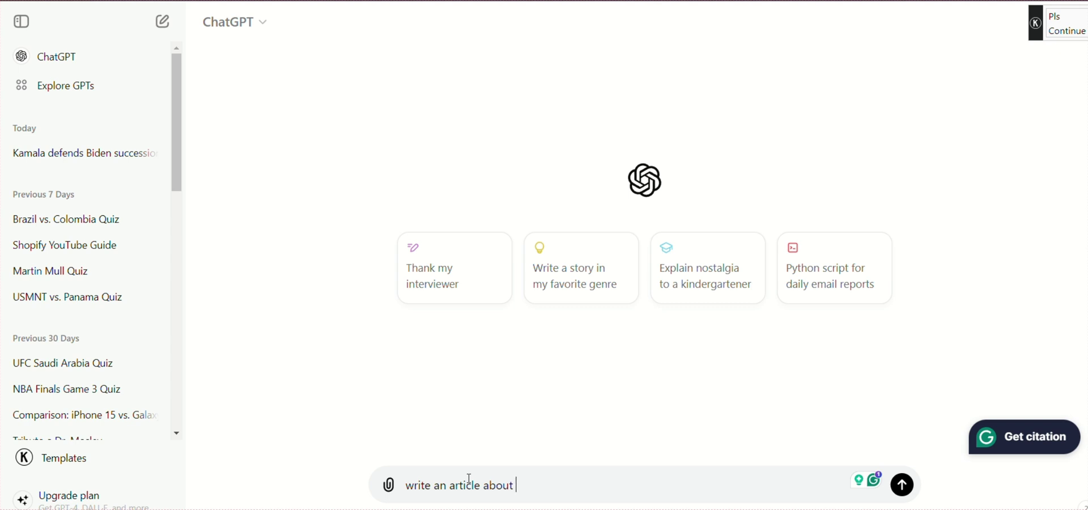
text(hollyw)
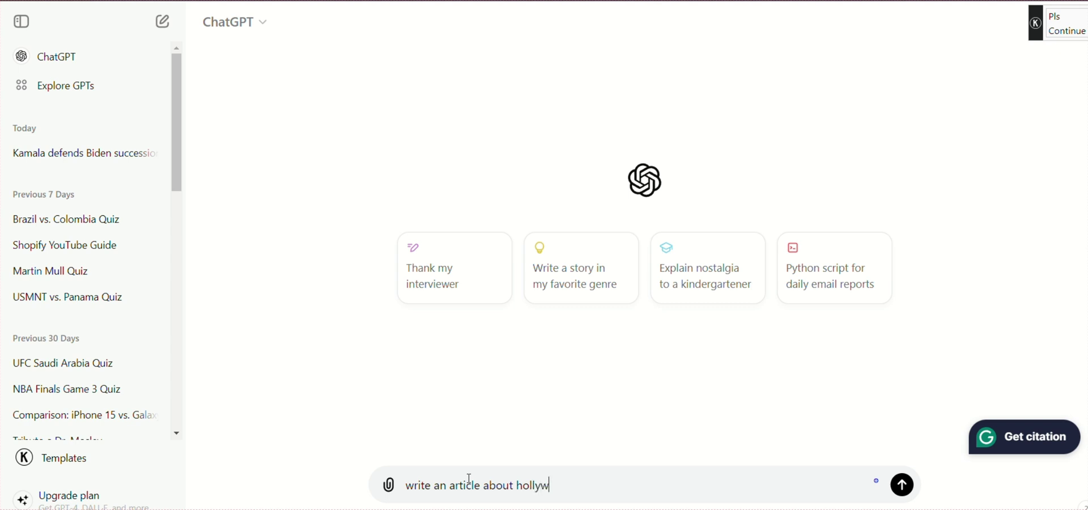
text(ood)
key(Return)
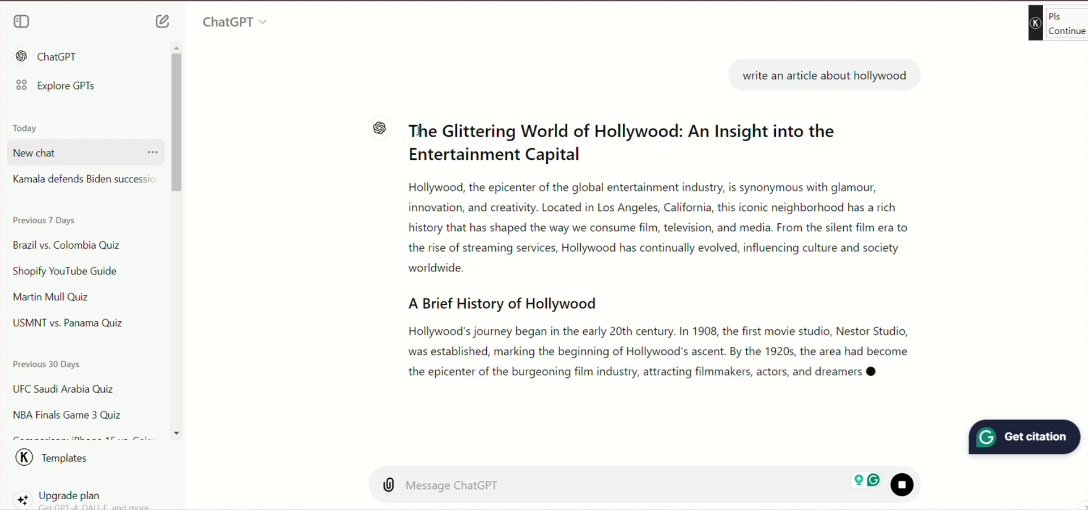
drag(411, 187, 476, 271)
key(ctrl+c)
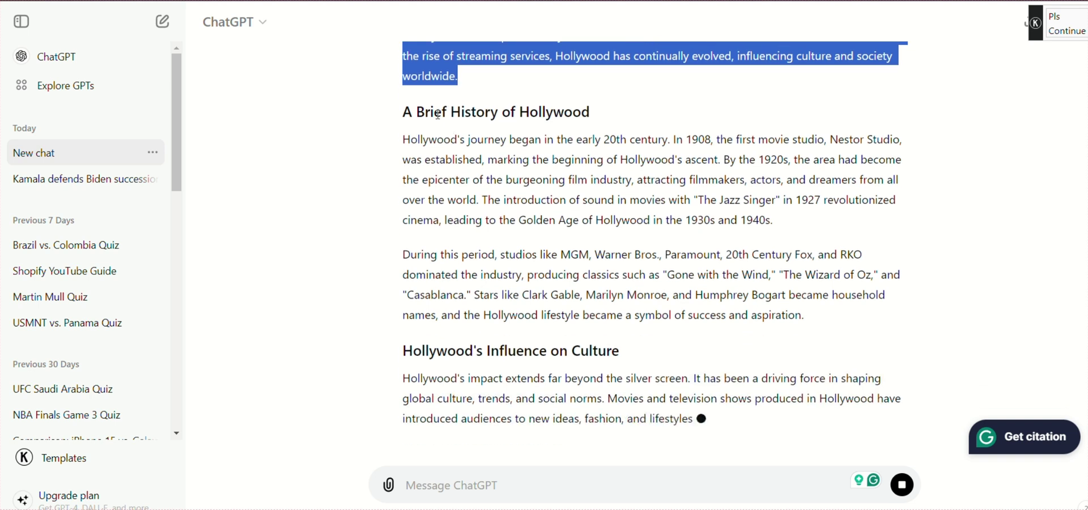
mouse_move(749, 462)
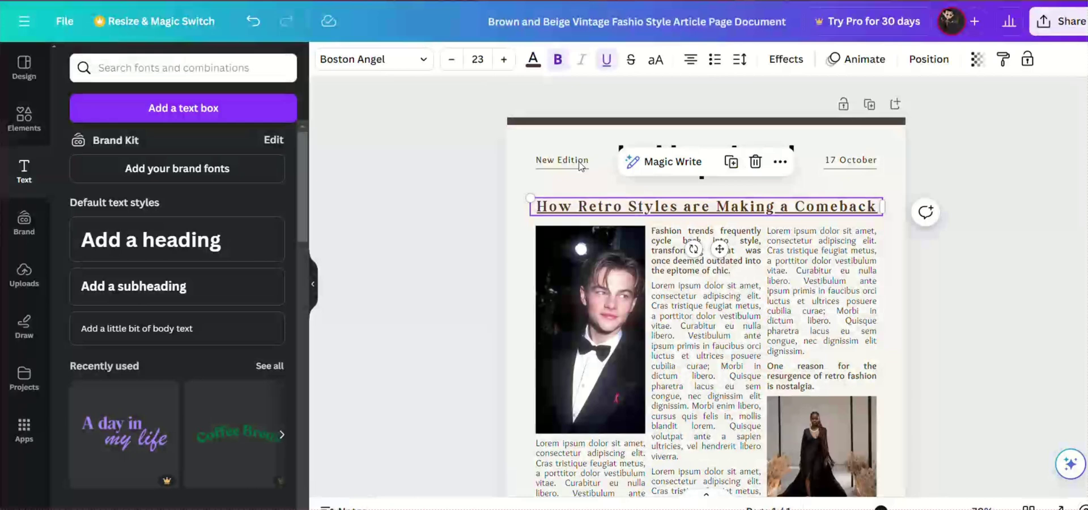
Step: Paste ChatGPT's Hollywood paragraph into the right column and delete the nostalgia pull-quote box
click(813, 277)
double_click(813, 278)
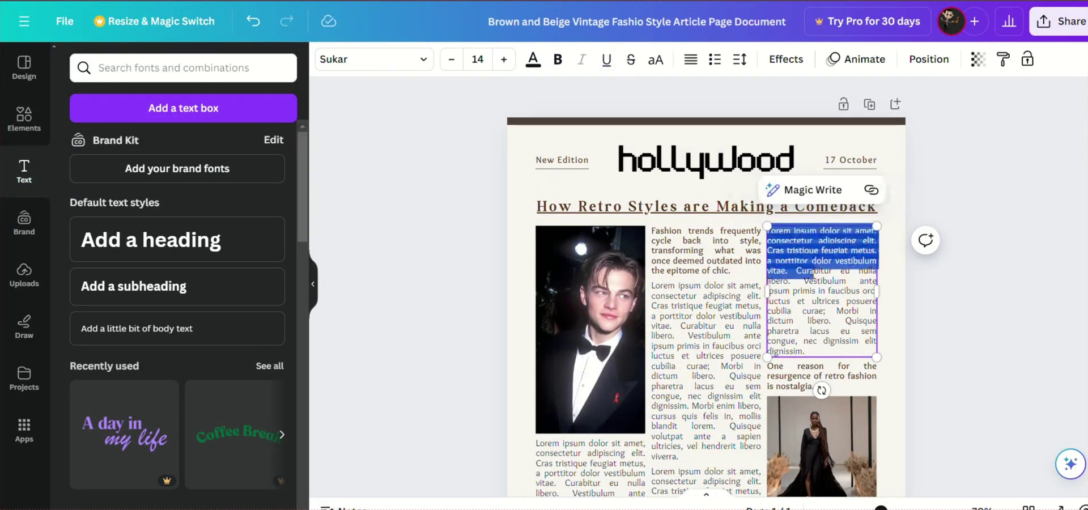
key(BackSpace)
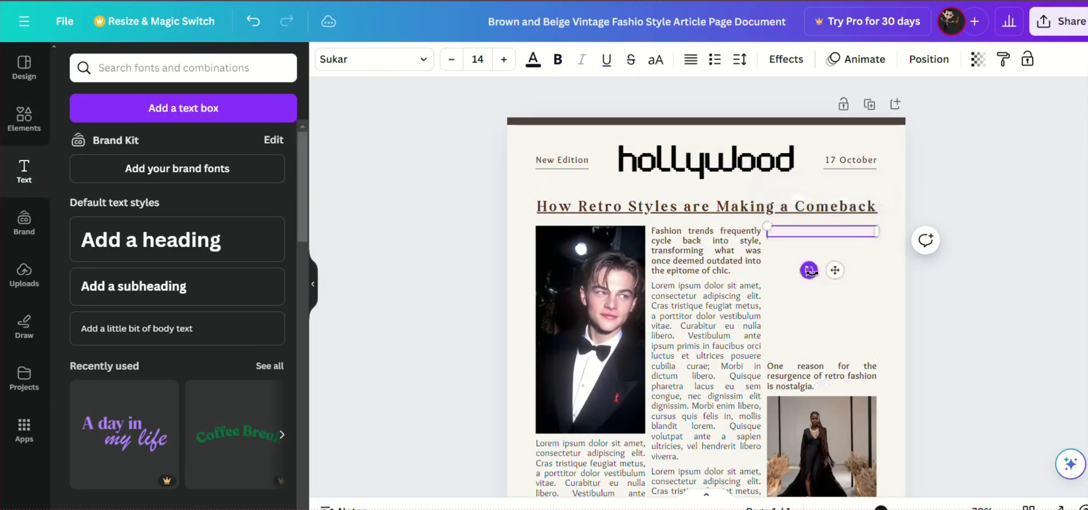
key(ctrl+v)
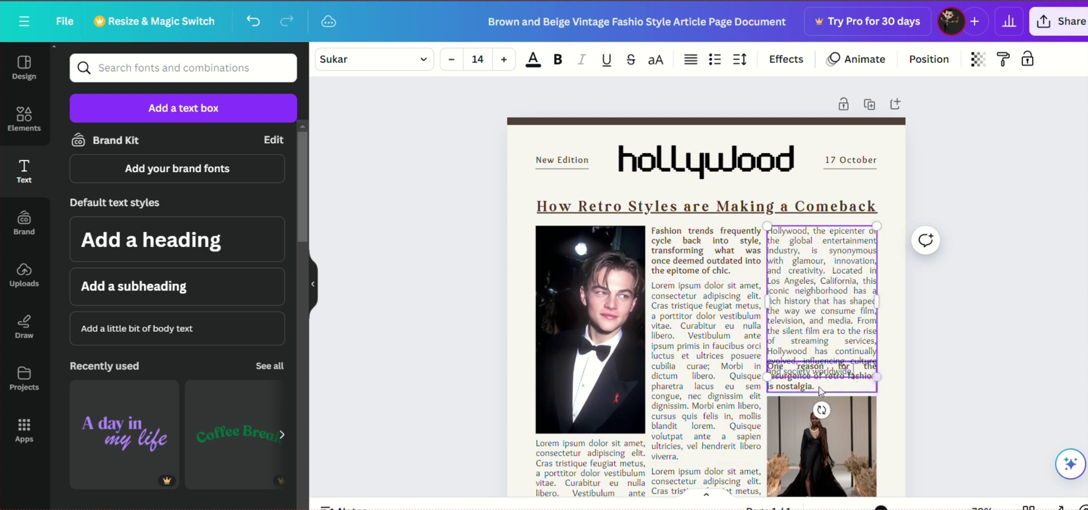
click(772, 389)
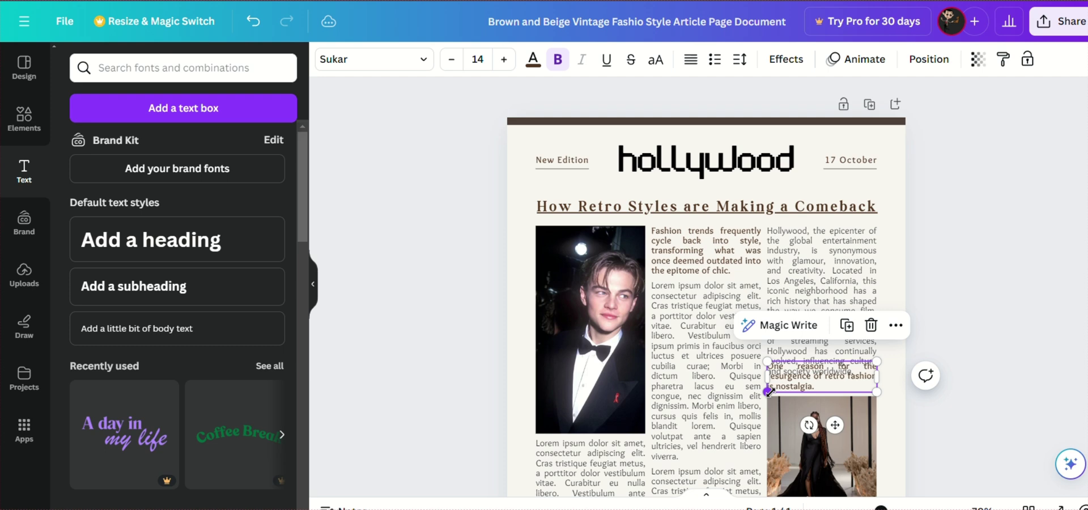
key(Delete)
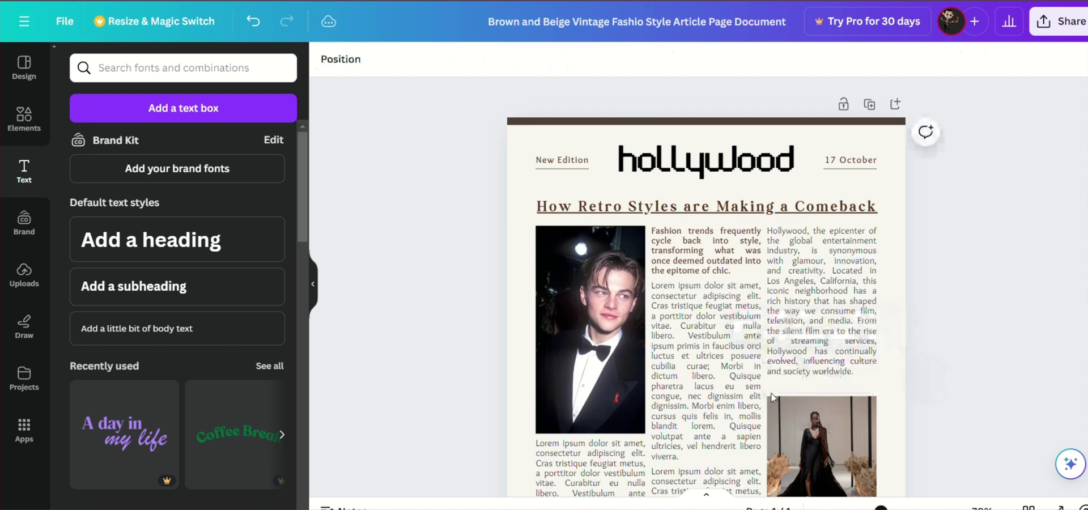
Step: Select the Fashion trends intro, the 17 October date and the article heading text boxes
click(691, 265)
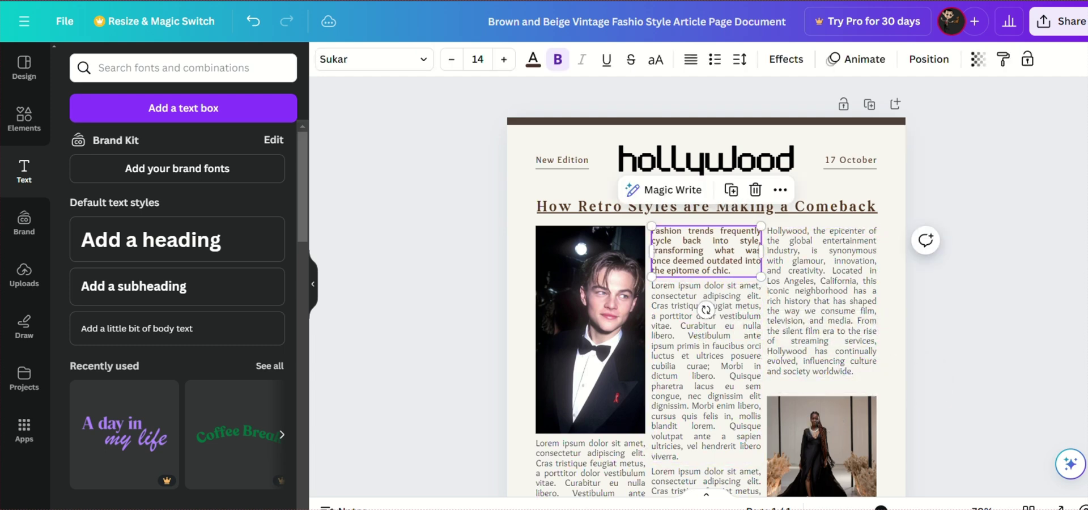
scroll(545, 105, down, 1)
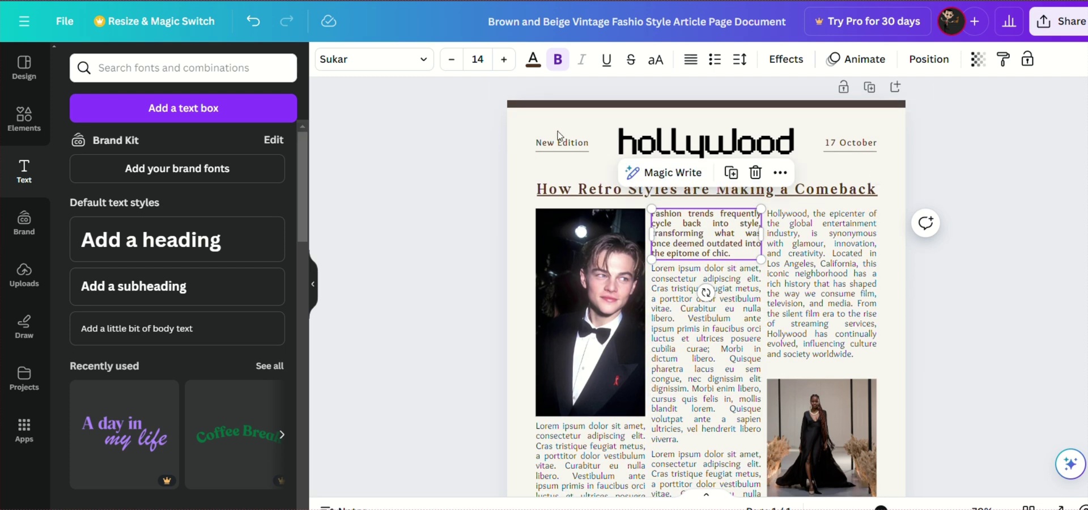
click(841, 144)
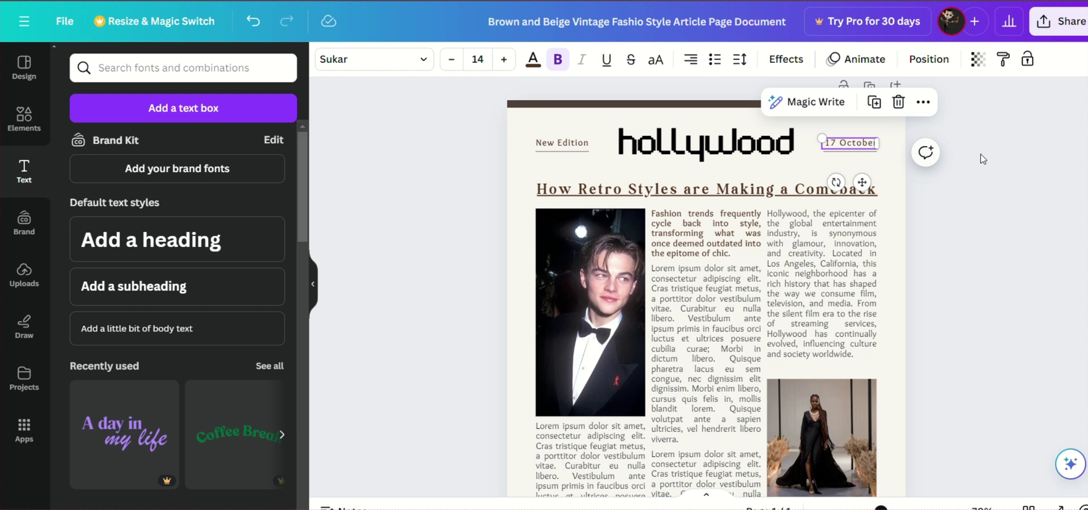
click(622, 185)
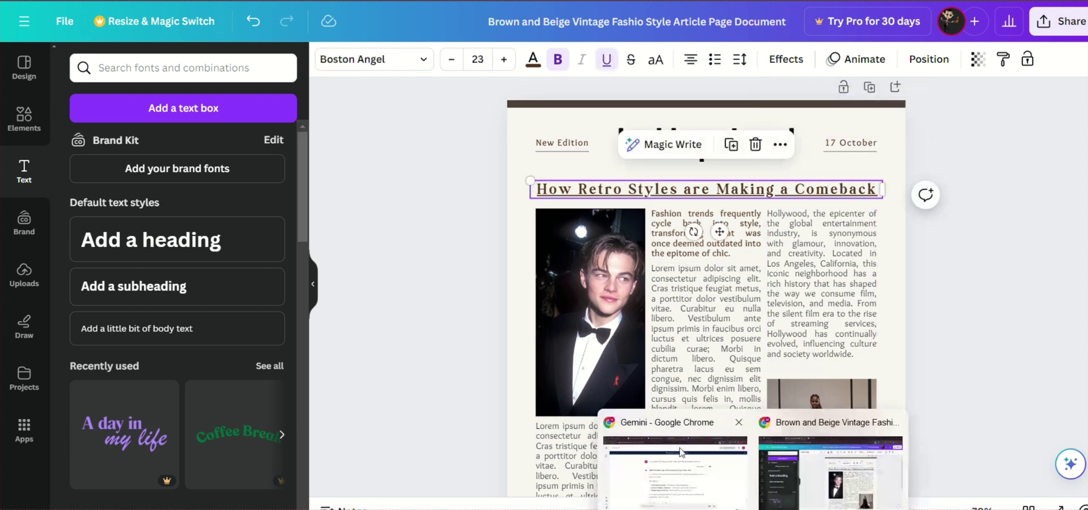
Step: Select ChatGPT's article title 'The Glittering World of Hollywood' and return to Canva
key(alt+Tab)
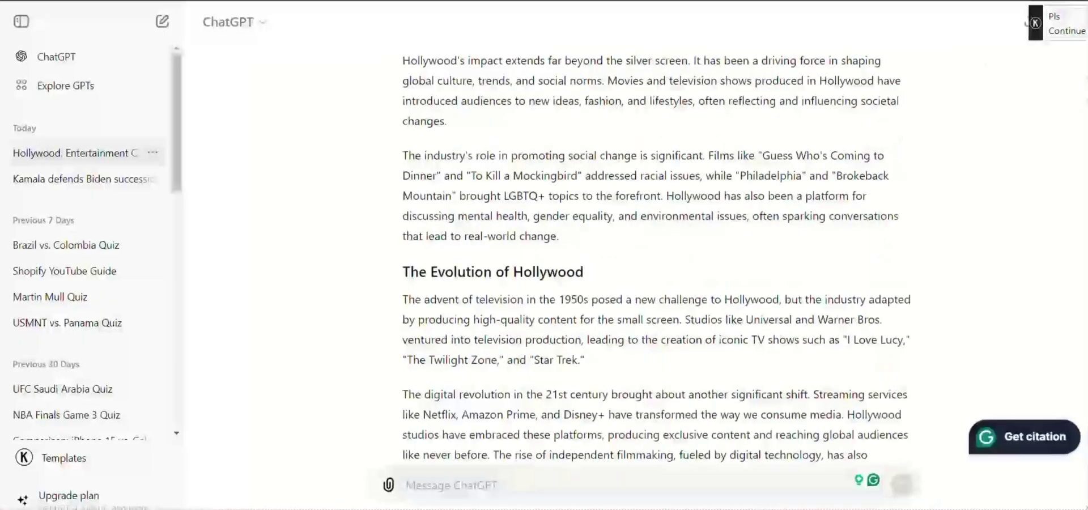
scroll(652, 255, down, 10)
scroll(652, 255, up, 15)
triple_click(510, 227)
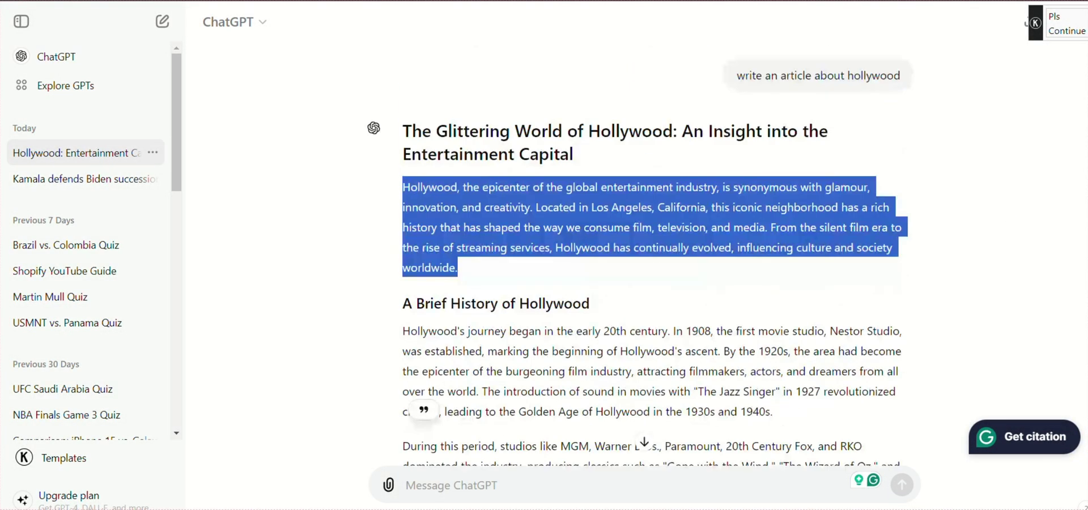
drag(402, 128, 575, 157)
key(ctrl+c)
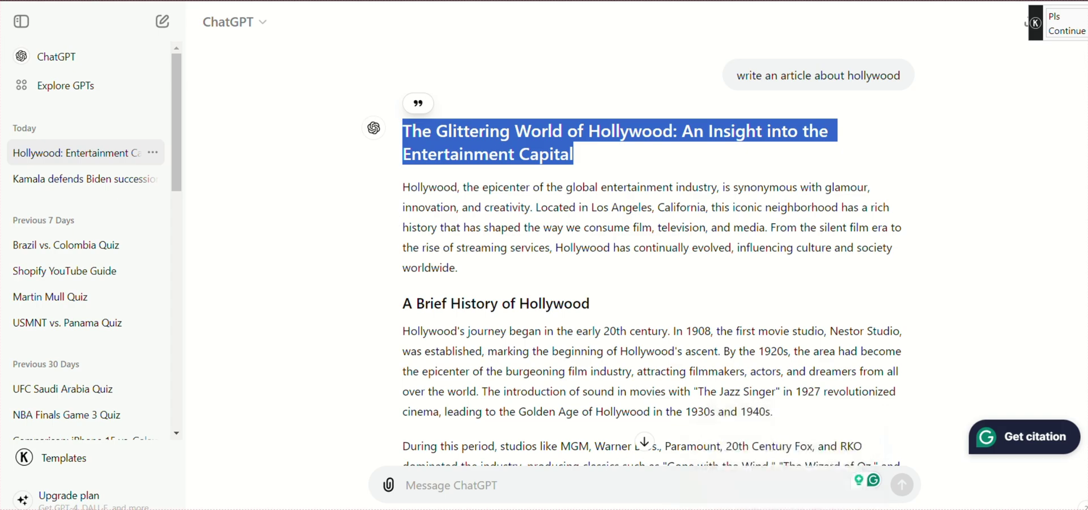
key(alt+Tab)
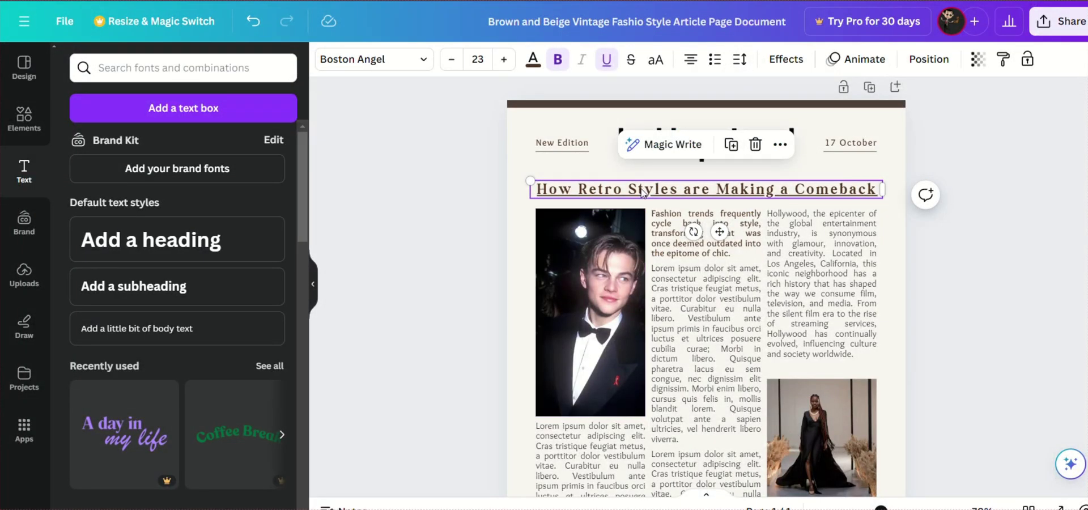
Step: Replace the heading with the title 'The Glittering World of Hollywood: An Insight into the Entertainment Capital'
double_click(644, 191)
double_click(644, 189)
triple_click(643, 189)
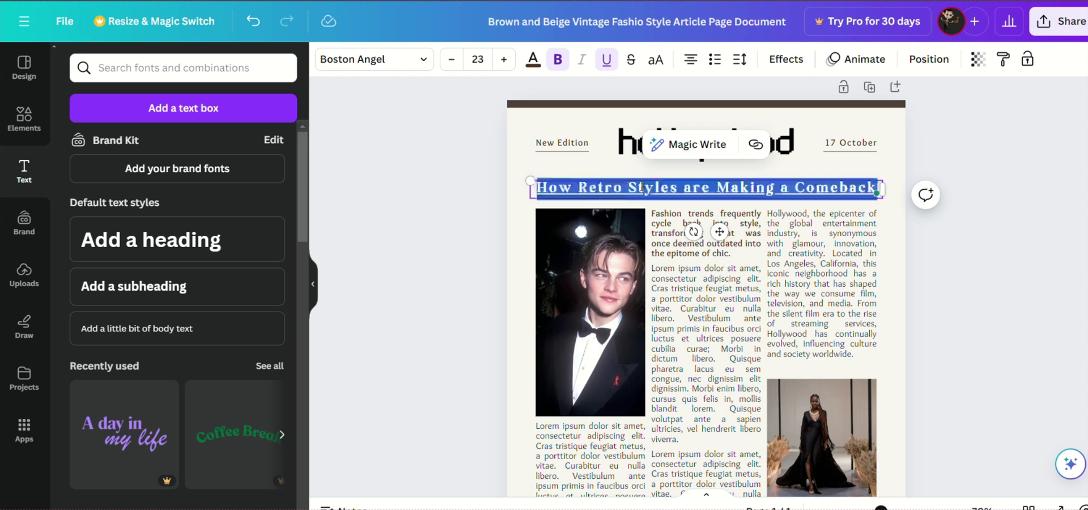
key(BackSpace)
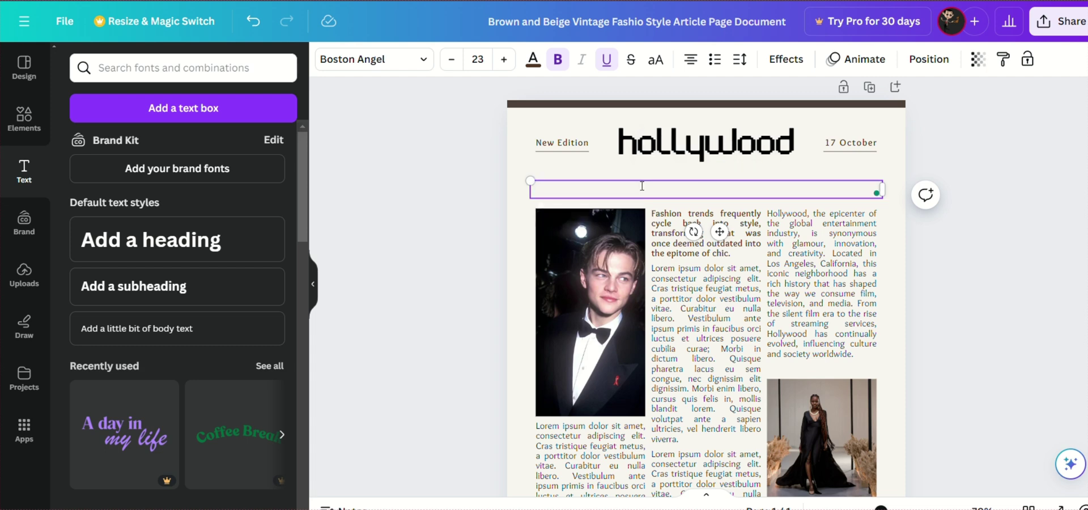
key(ctrl+v)
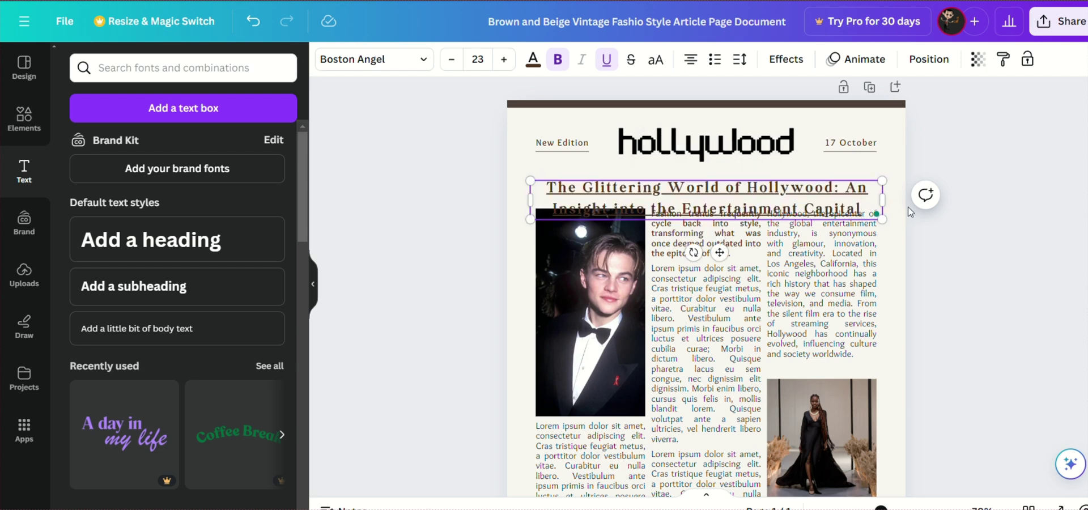
Step: Widen the headline box slightly and move it up clear of the body columns
drag(882, 197, 899, 197)
drag(792, 197, 790, 183)
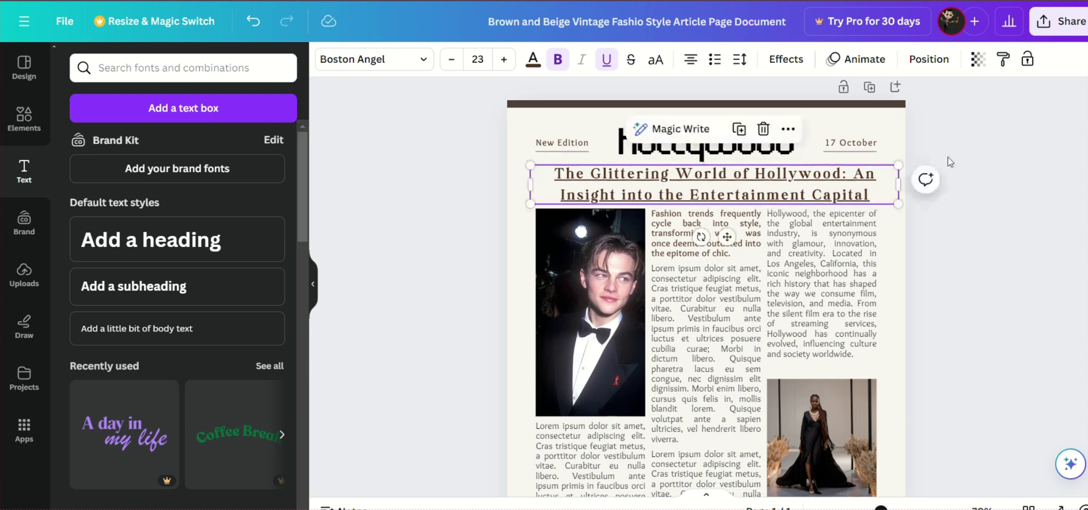
click(1004, 157)
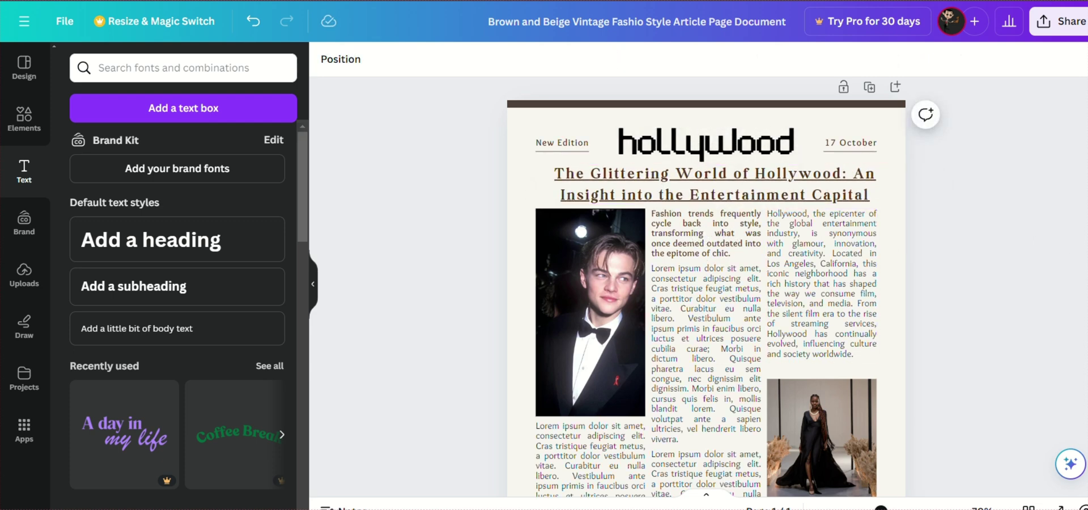
scroll(819, 362, down, 1)
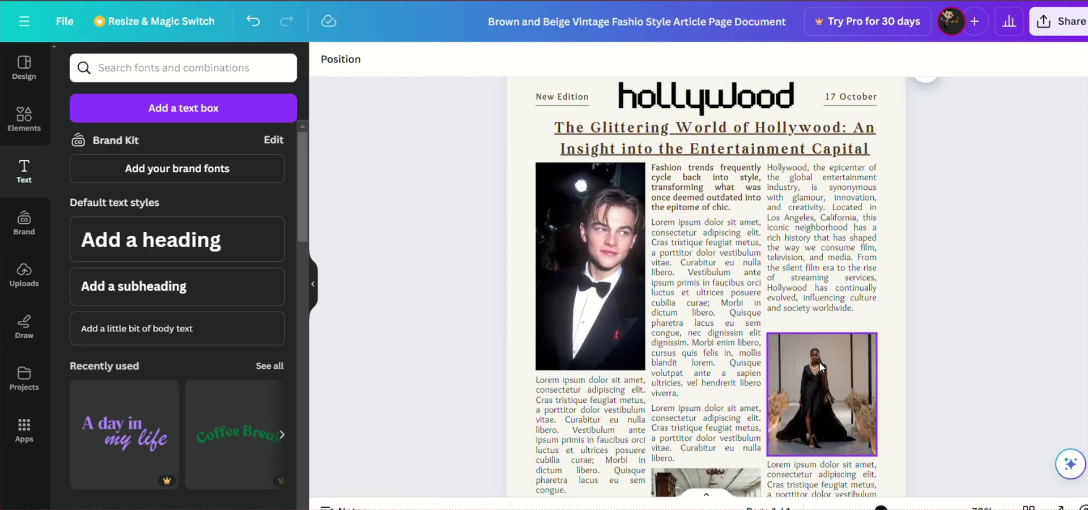
Step: Select the 'Hollywood's journey' paragraph in the ChatGPT article's brief history section
key(alt+Tab)
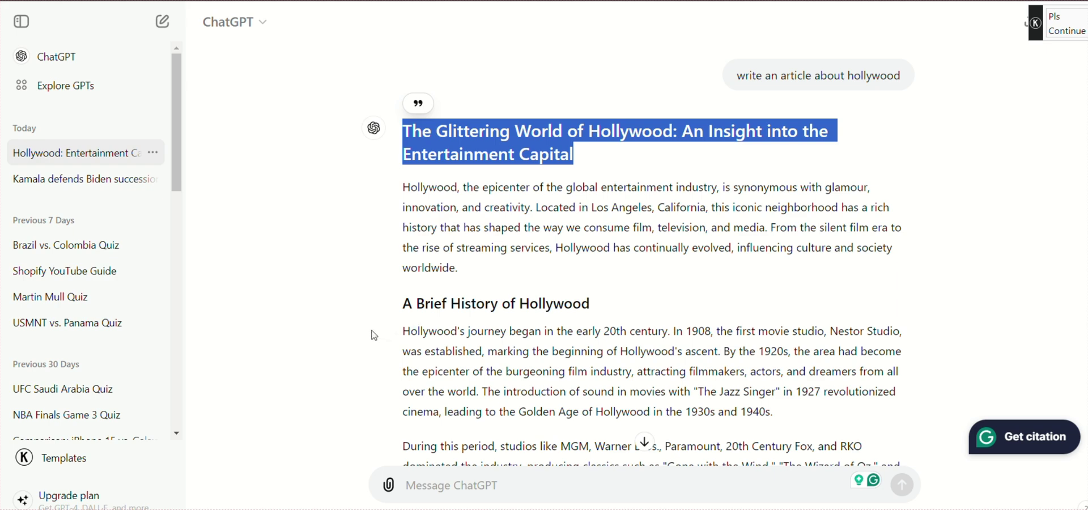
drag(403, 331, 813, 411)
key(ctrl+c)
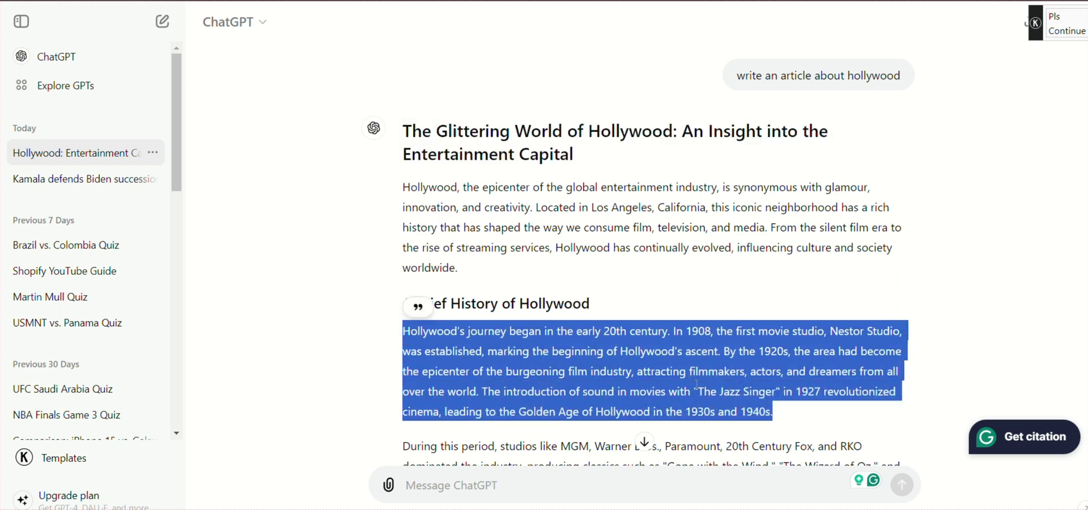
Step: Replace the middle column's Lorem ipsum text with the Hollywood's journey history paragraph
key(alt+Tab)
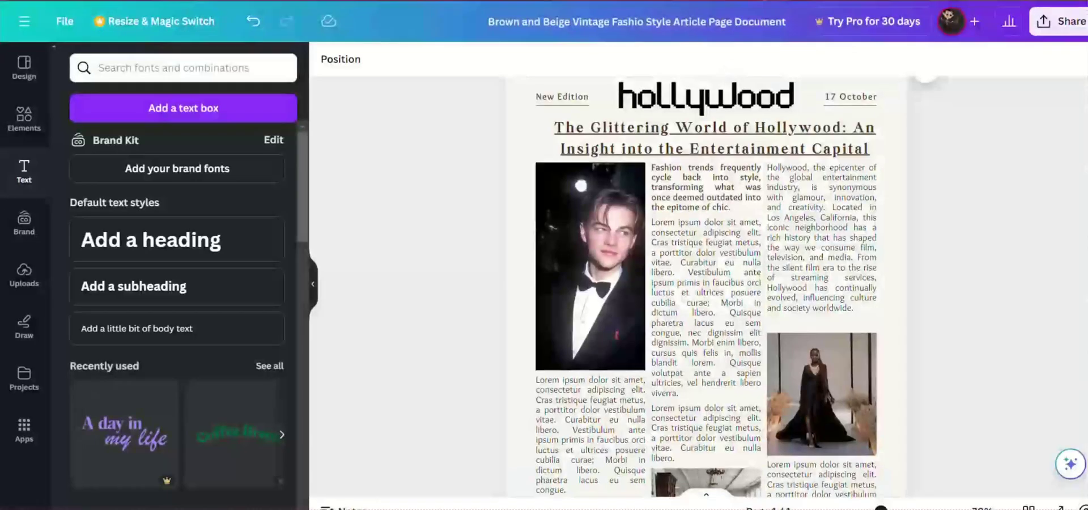
click(716, 287)
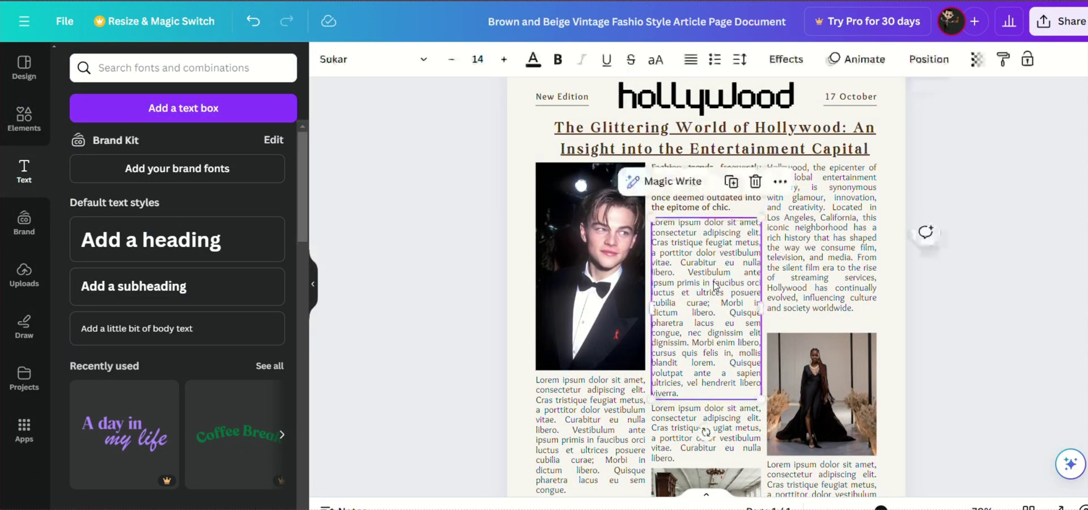
double_click(715, 286)
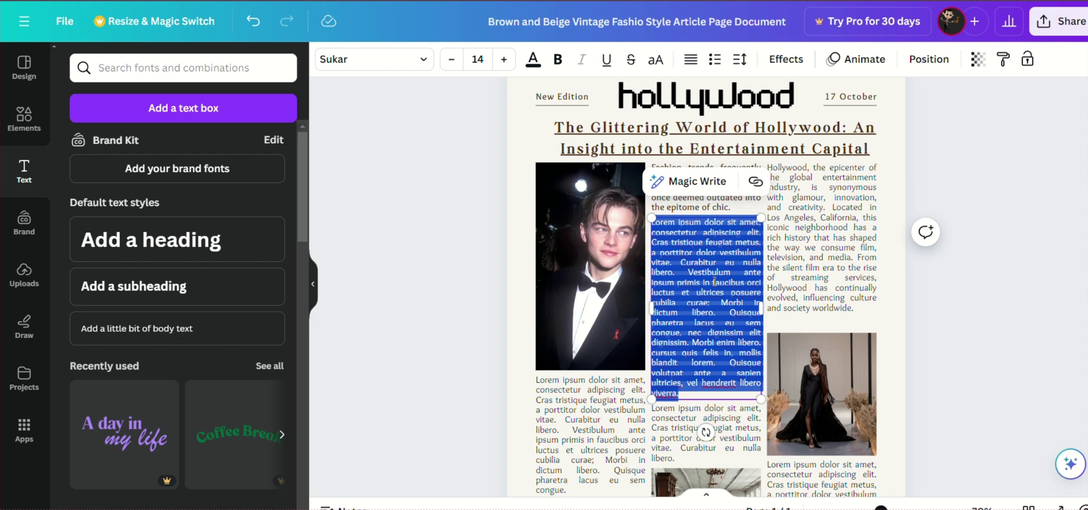
key(BackSpace)
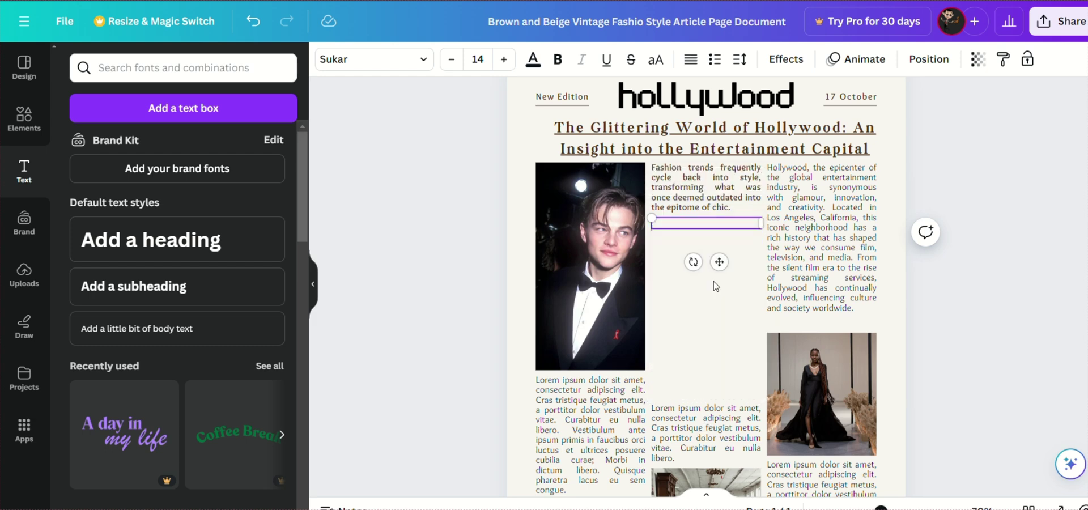
key(ctrl+v)
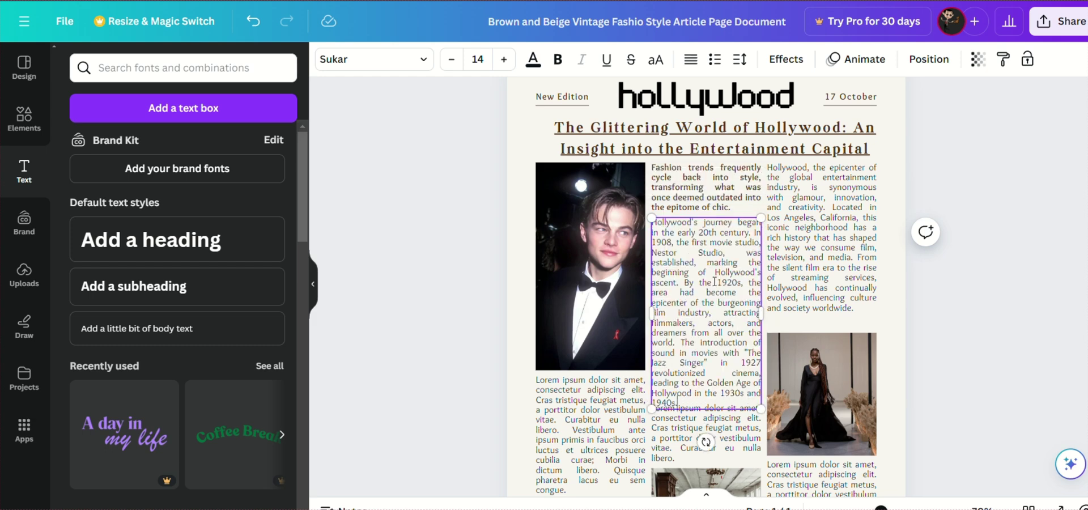
Step: Delete the overlapping leftover Lorem ipsum box below the middle column
click(739, 454)
key(Delete)
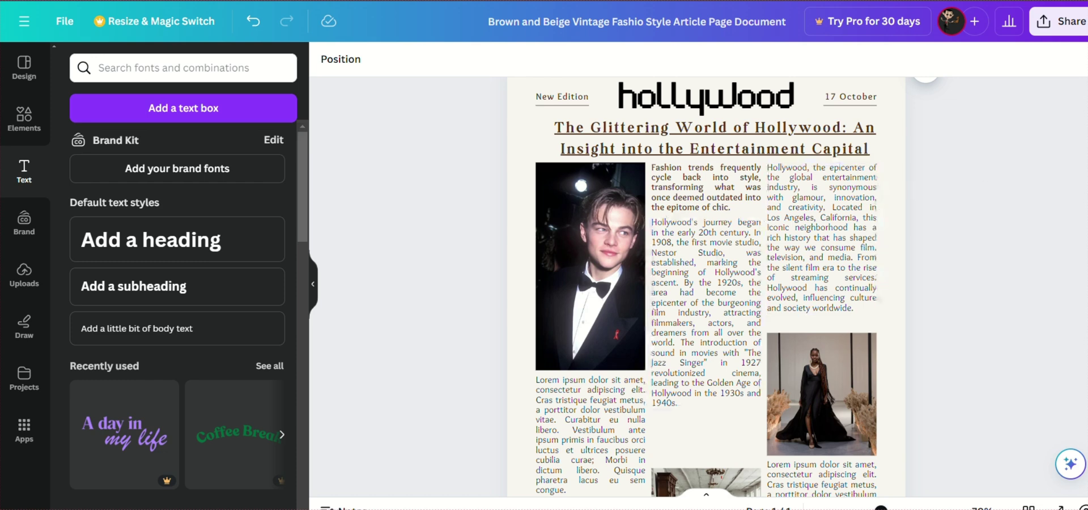
scroll(706, 283, down, 5)
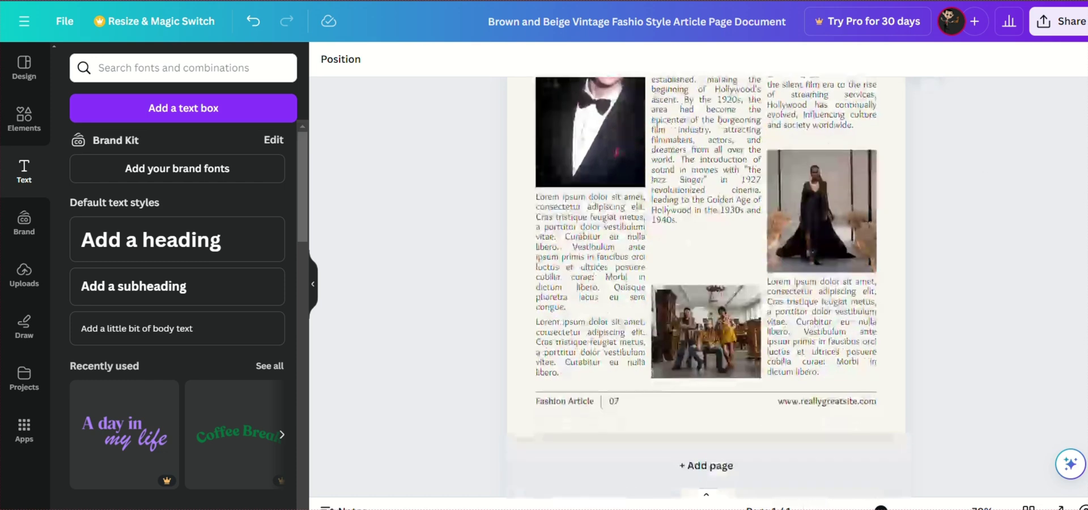
scroll(706, 283, up, 6)
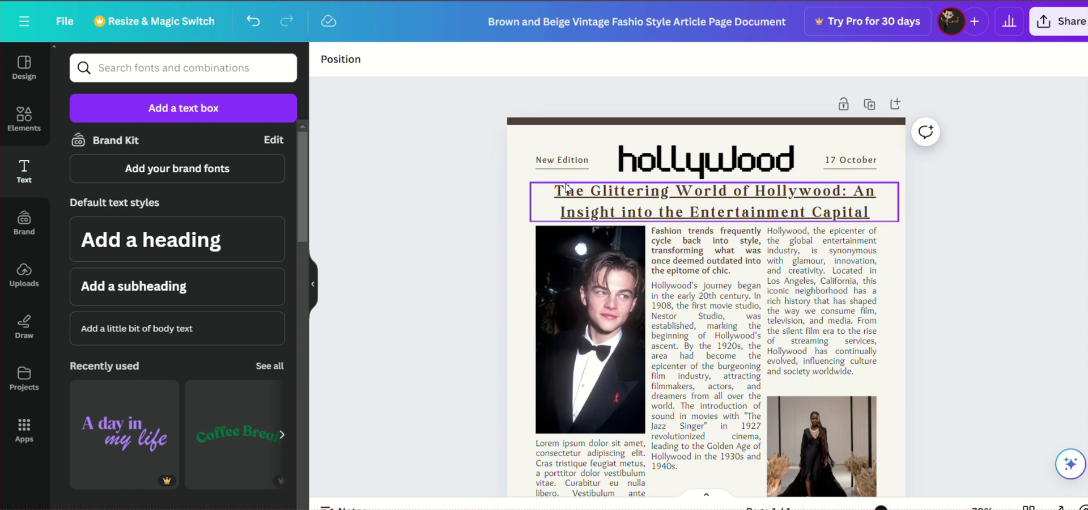
Step: Swap the right-column dress photo for the green-suit portrait from Uploads
click(31, 290)
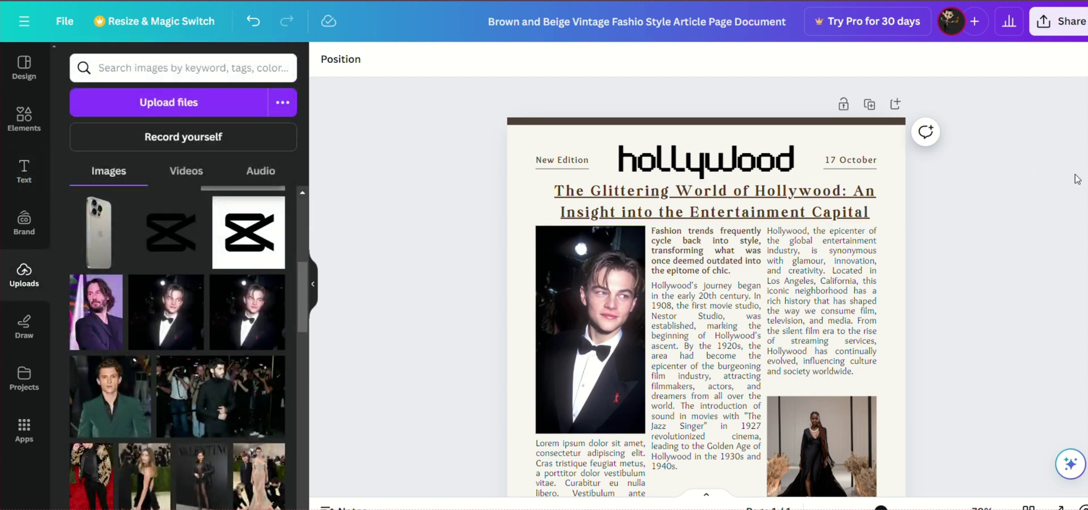
scroll(831, 291, down, 3)
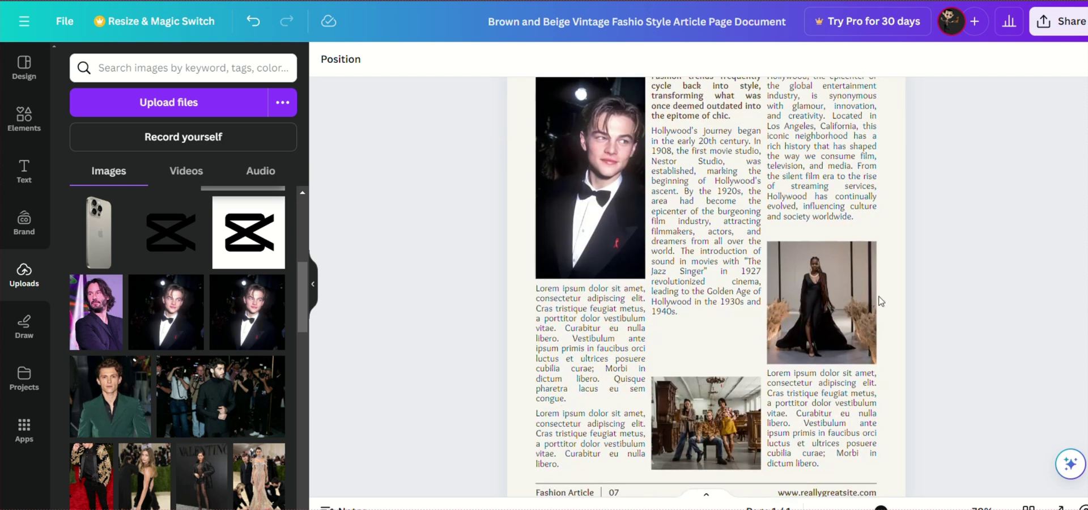
click(831, 291)
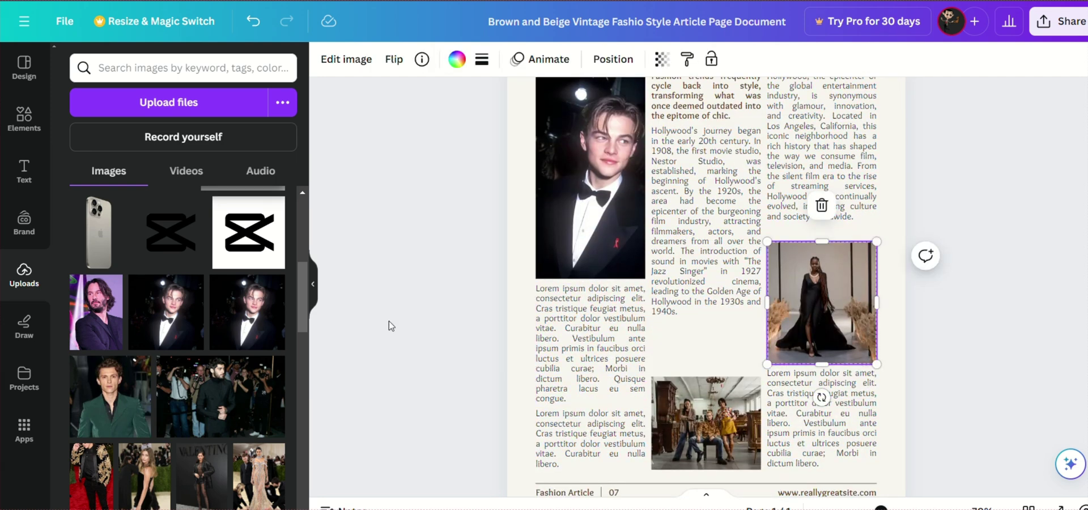
click(124, 398)
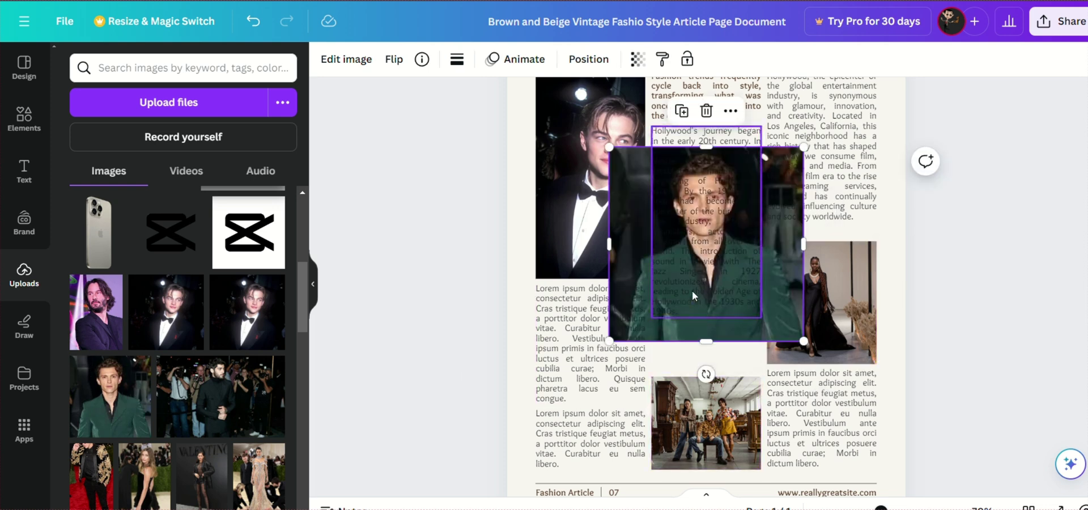
drag(639, 267, 801, 316)
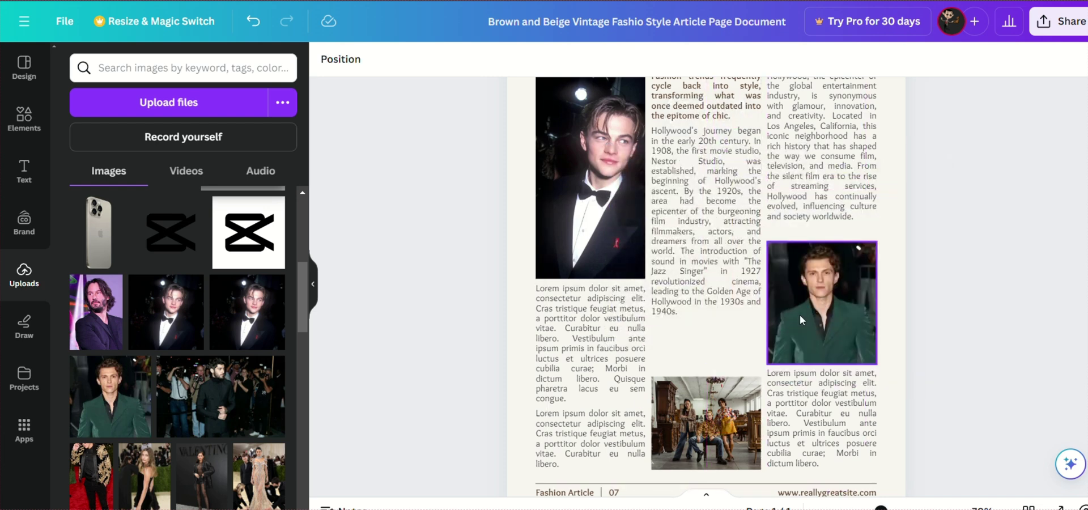
Step: Replace the lower-middle group photo with the red-carpet crowd shot
click(695, 423)
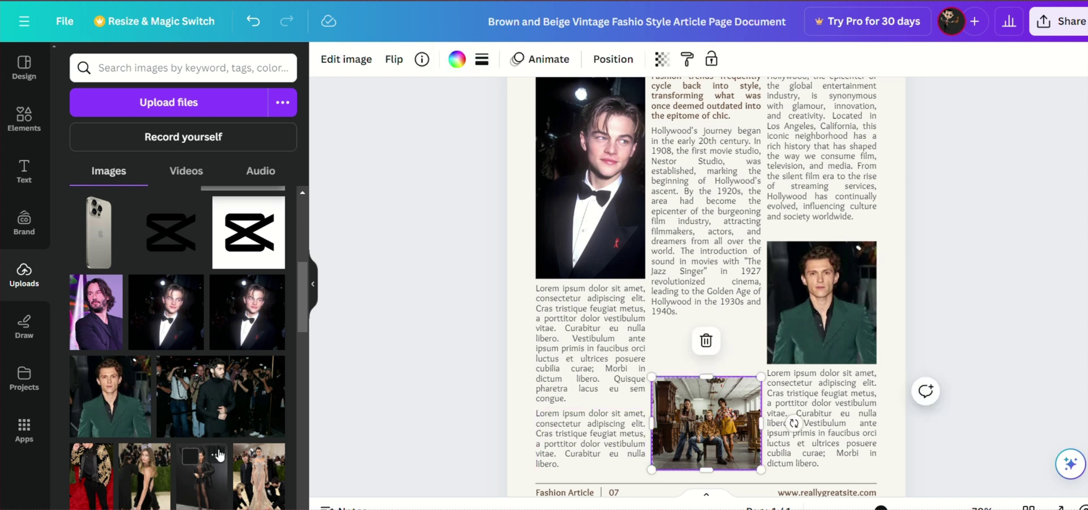
click(232, 412)
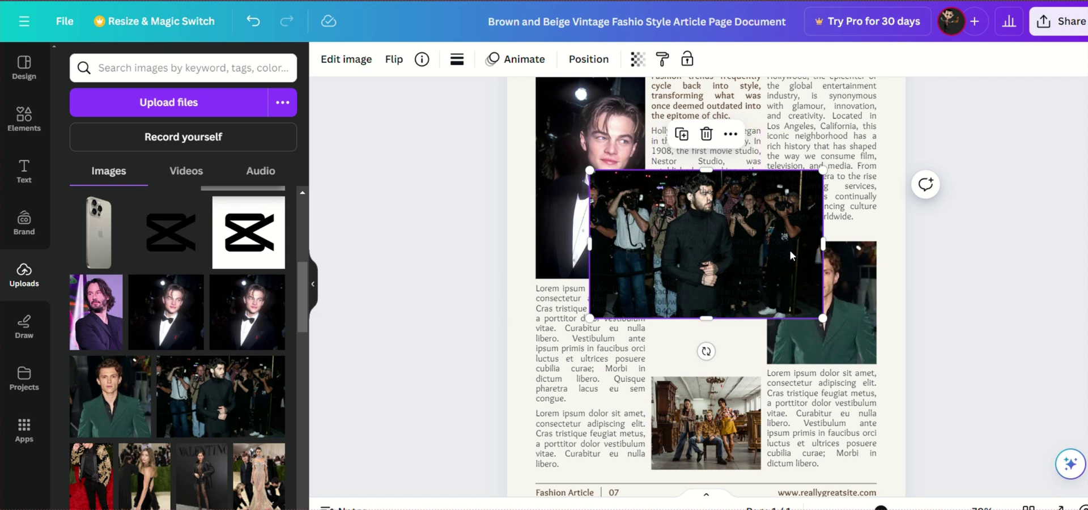
drag(790, 247, 720, 419)
click(911, 340)
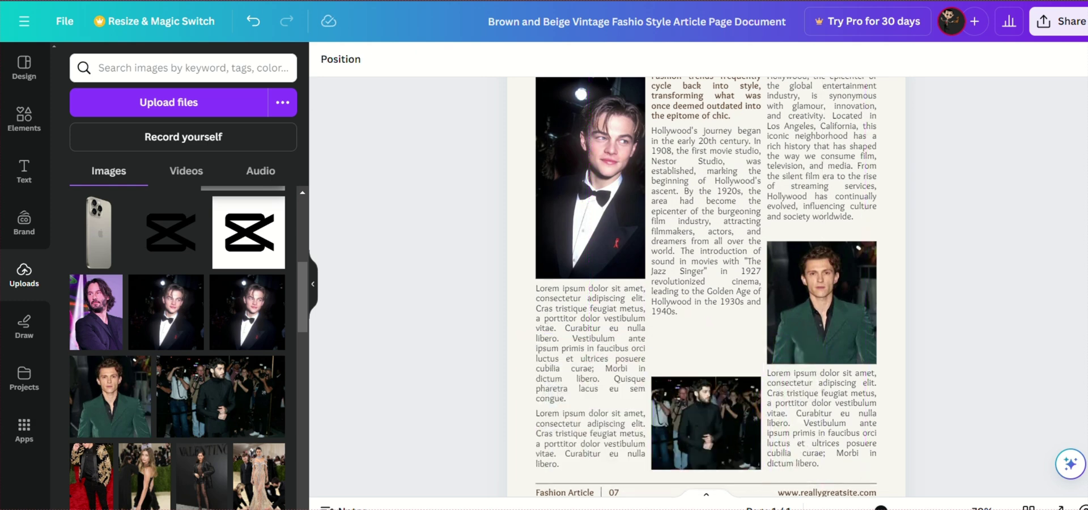
scroll(707, 286, up, 3)
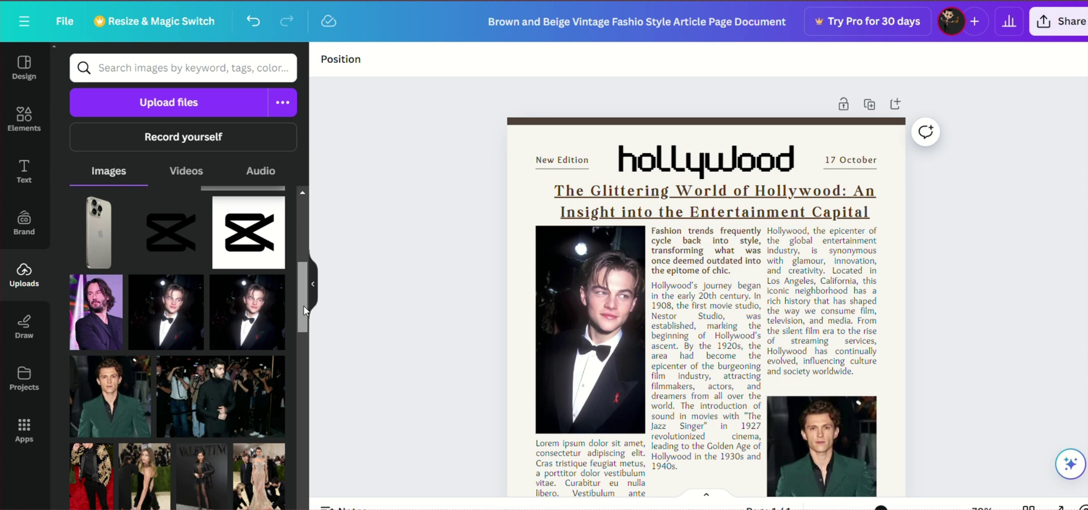
Step: Select the Lorem ipsum paragraph beneath the large tuxedo portrait
scroll(308, 326, down, 2)
scroll(307, 326, down, 1)
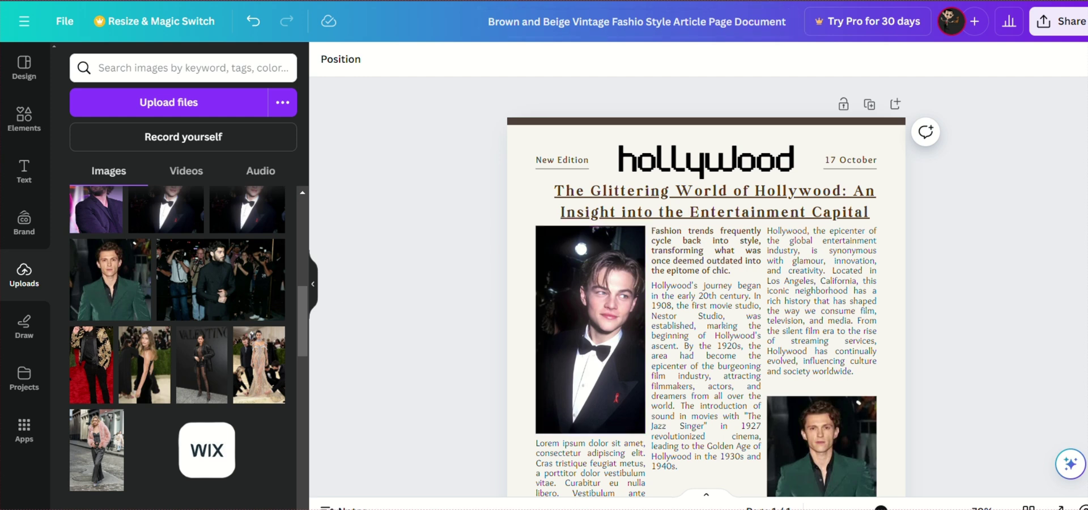
scroll(604, 317, down, 5)
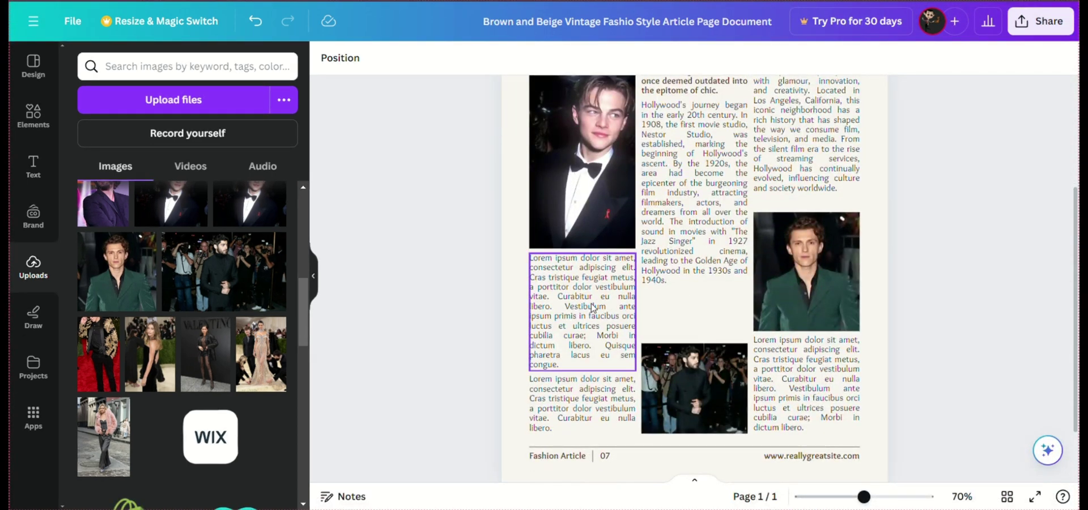
click(592, 308)
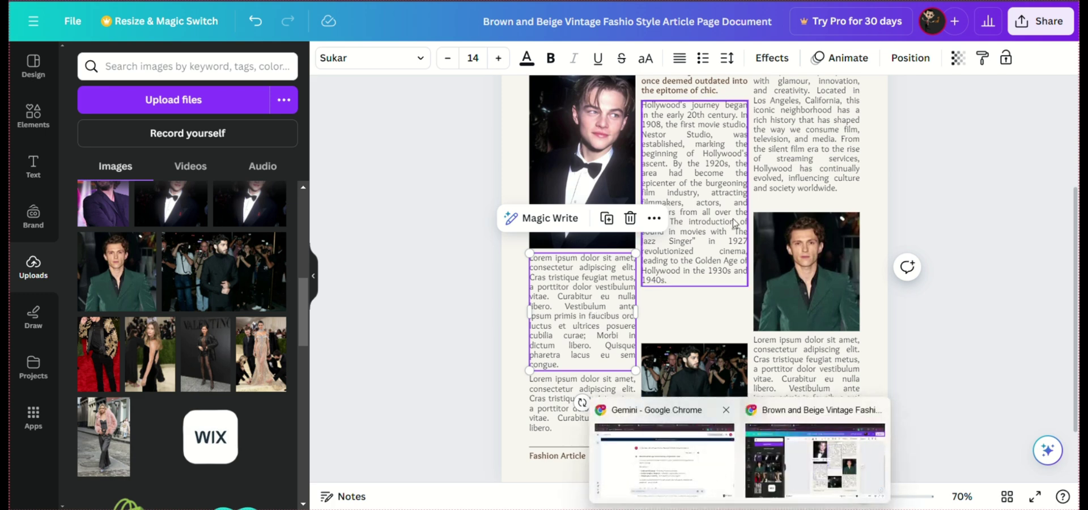
Step: Select exactly the 'Hollywood's impact' paragraph opening ChatGPT's Influence on Culture section
key(alt+Tab)
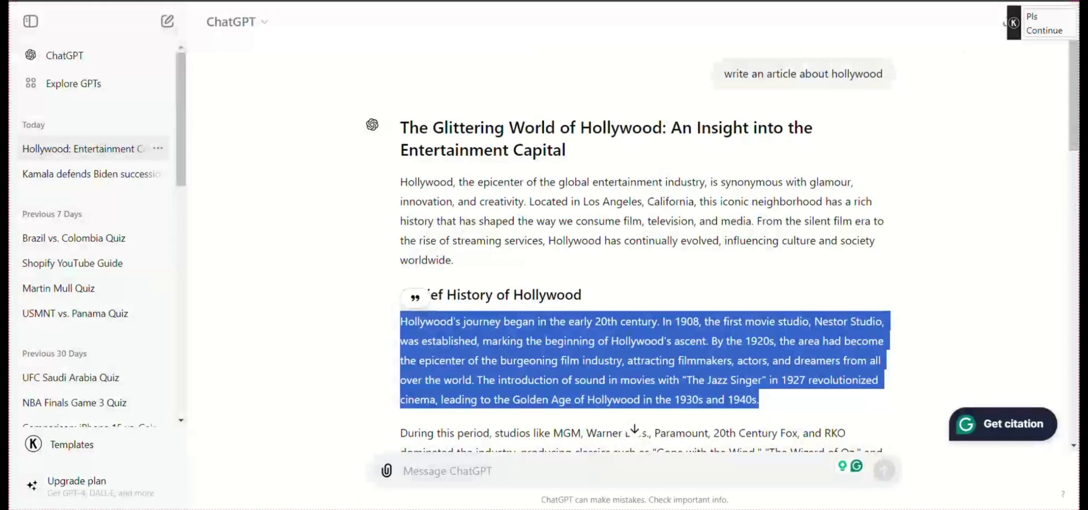
scroll(1078, 270, down, 7)
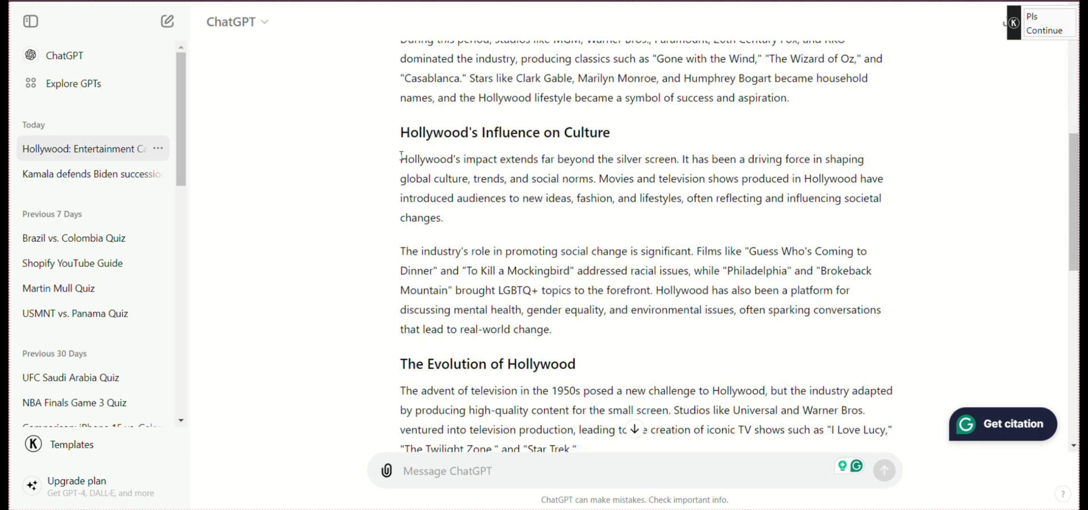
drag(401, 155, 460, 234)
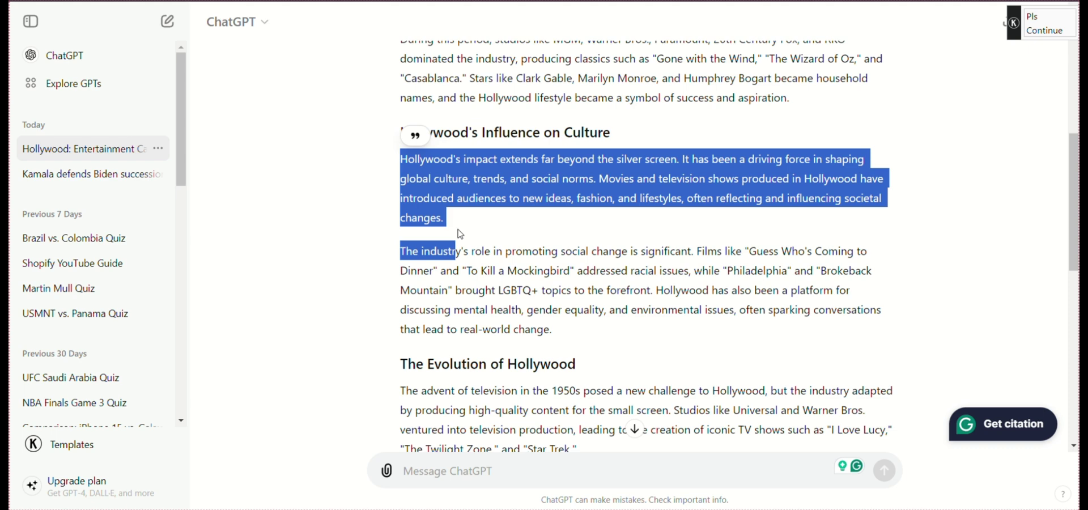
click(452, 225)
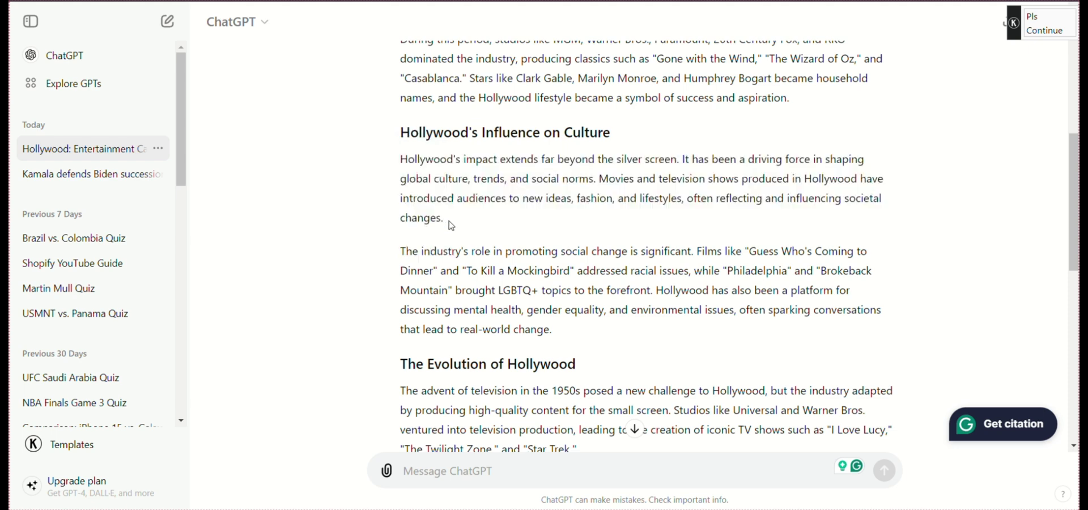
drag(444, 220, 401, 160)
key(ctrl+c)
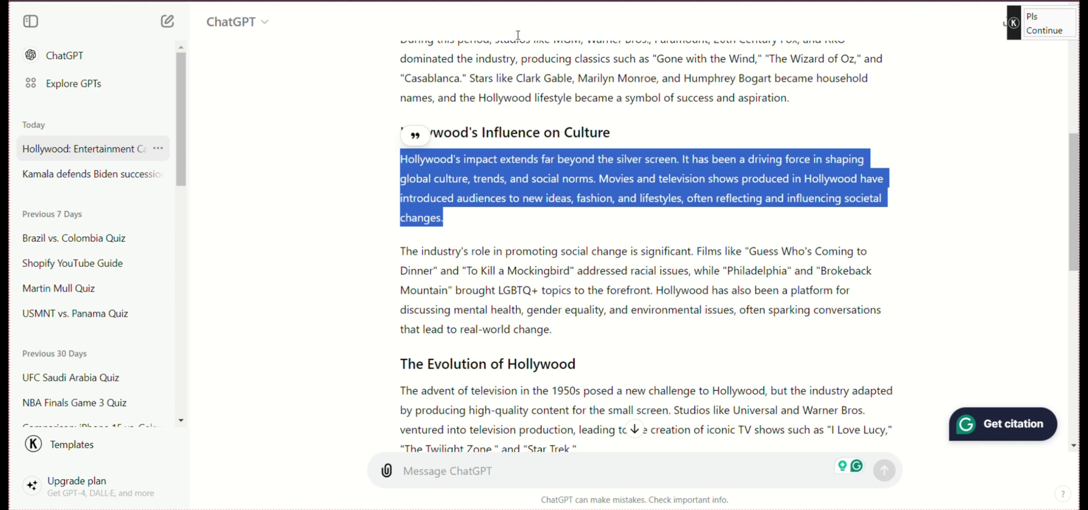
key(alt+Tab)
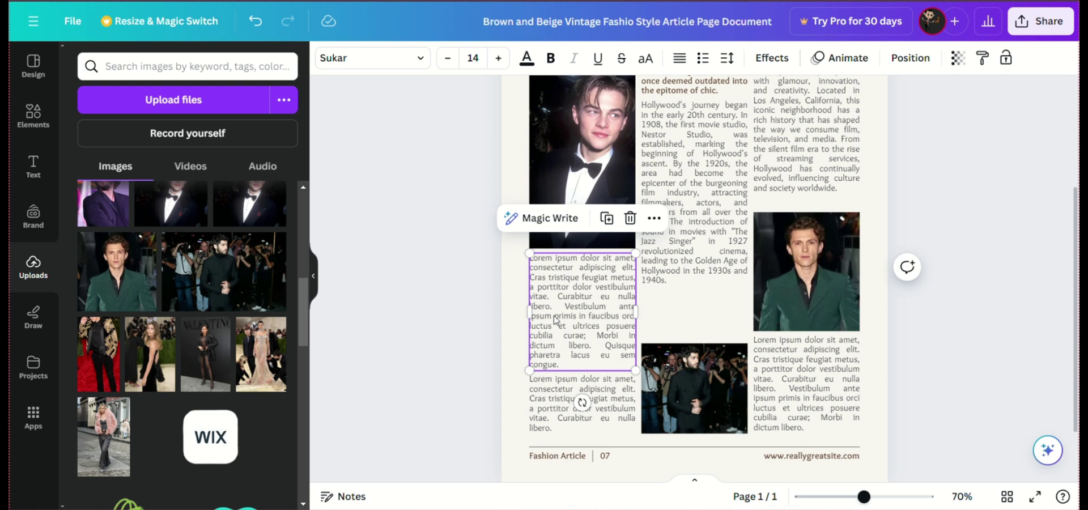
Step: Paste the Hollywood's impact paragraph under the tuxedo portrait, then select ChatGPT's social-change paragraph
double_click(593, 305)
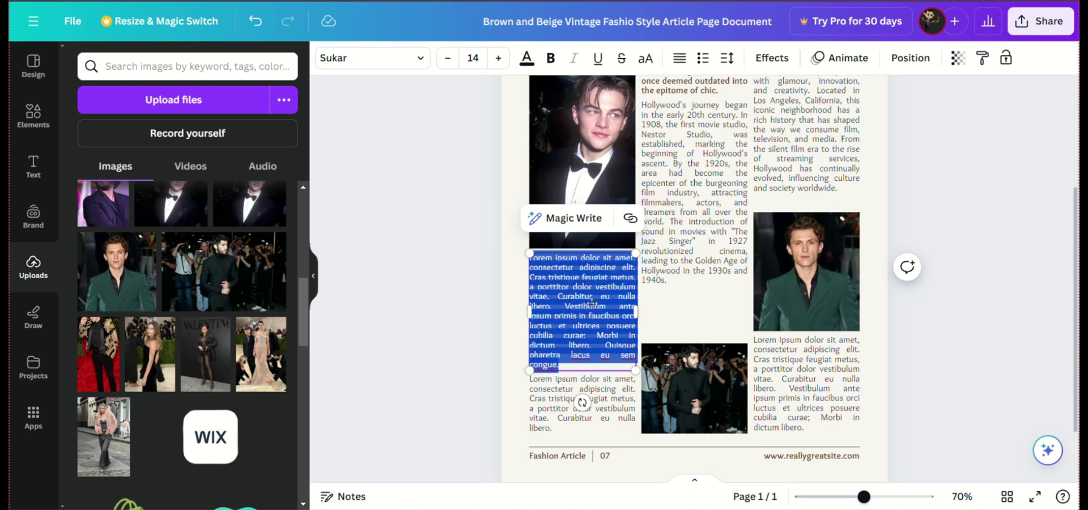
key(ctrl+v)
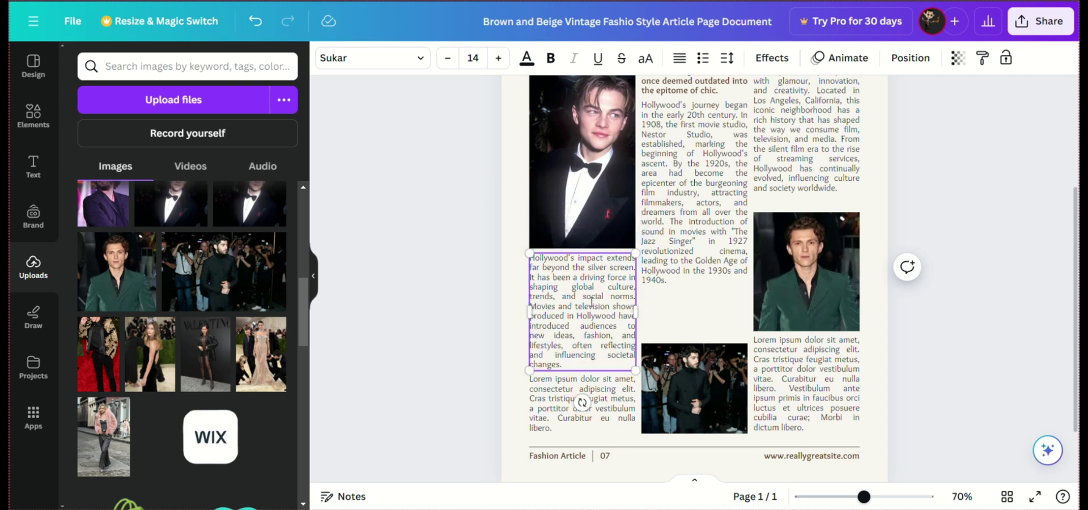
click(609, 392)
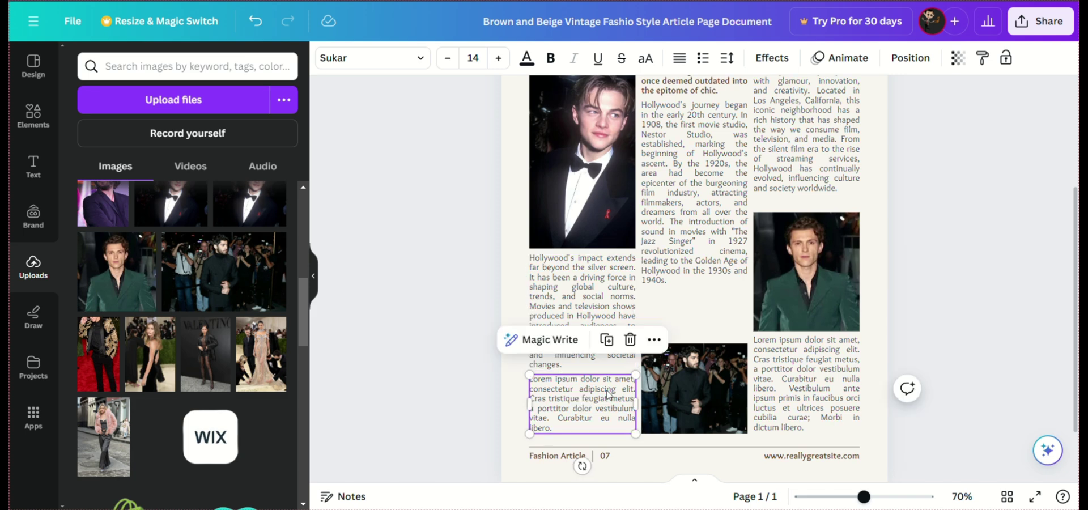
click(768, 391)
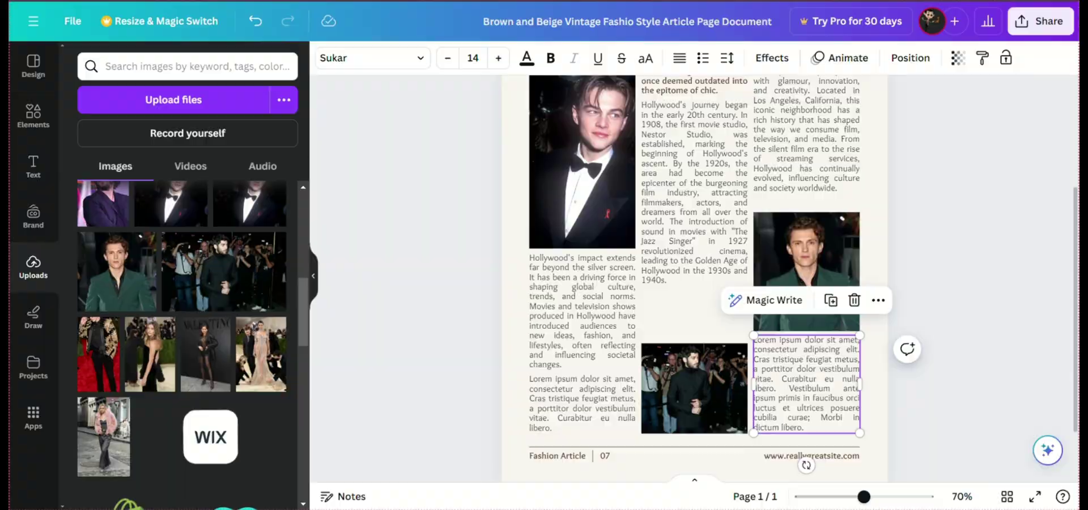
key(alt+Tab)
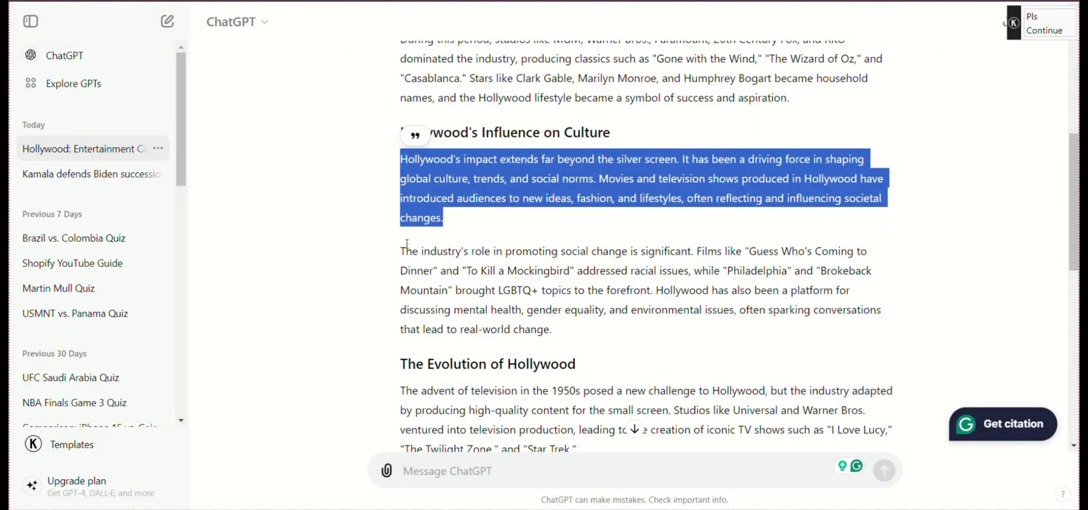
drag(401, 251, 563, 332)
key(ctrl+c)
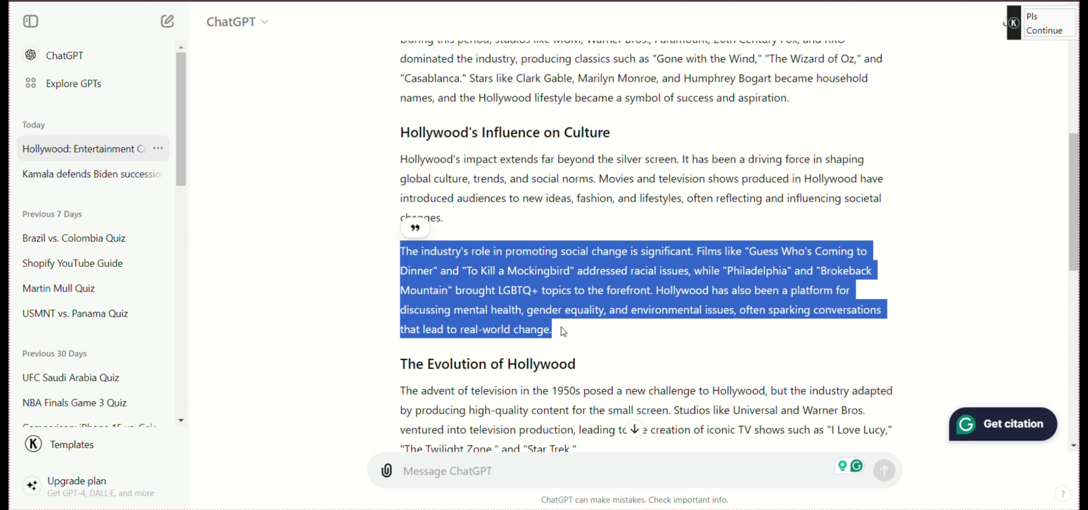
Step: Replace the right-column Lorem text with the social-change paragraph, removing its overflowing social-issues sentences
key(alt+Tab)
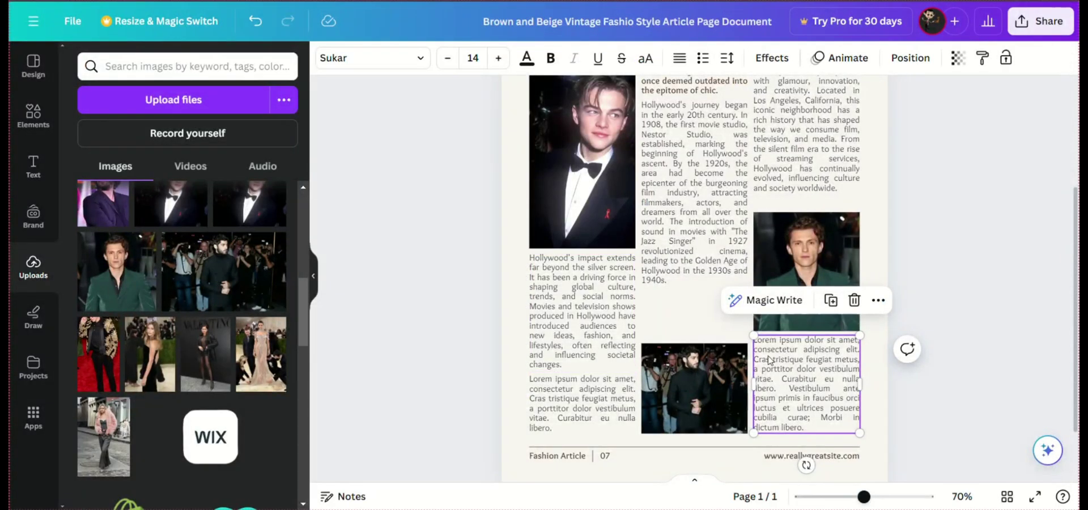
drag(754, 340, 809, 380)
key(ctrl+a)
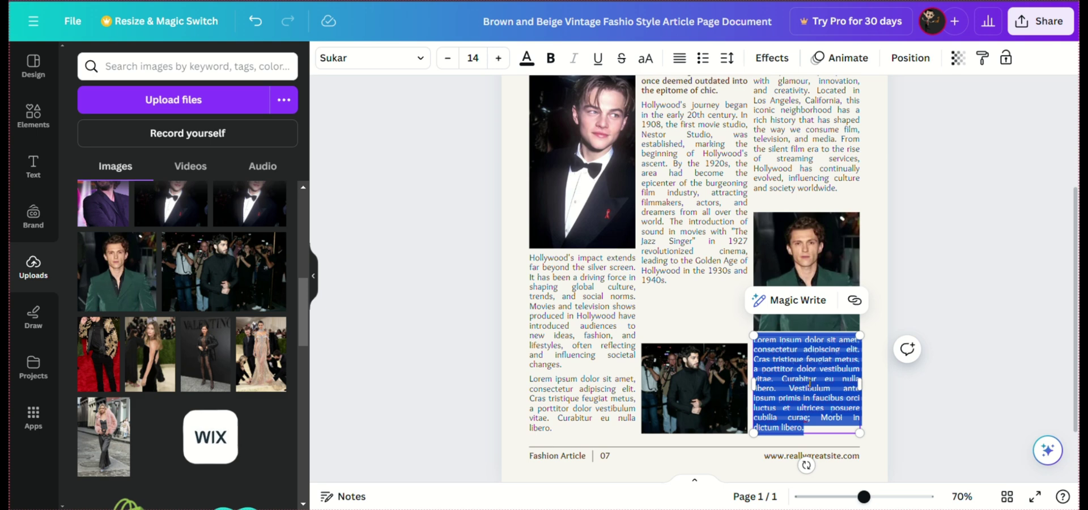
key(BackSpace)
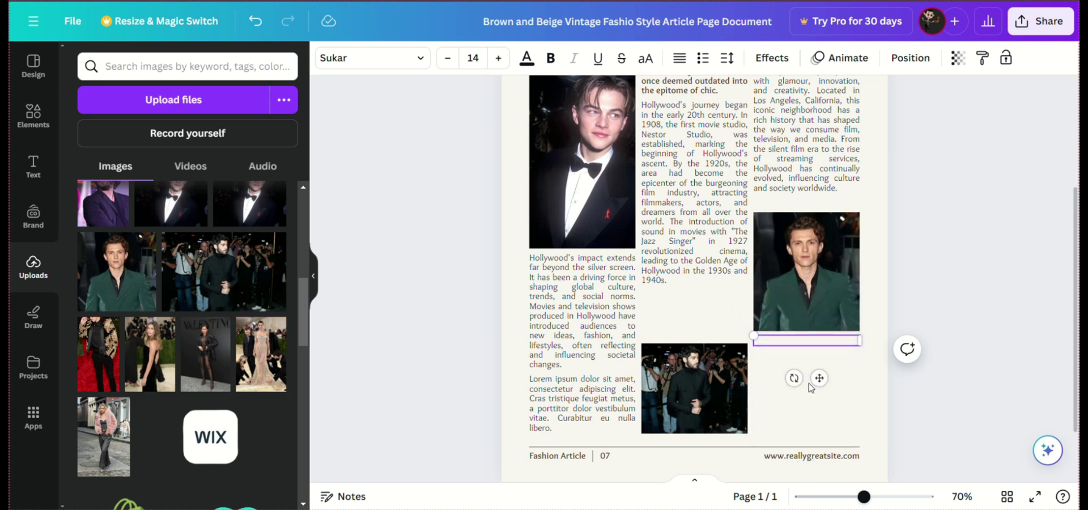
key(ctrl+v)
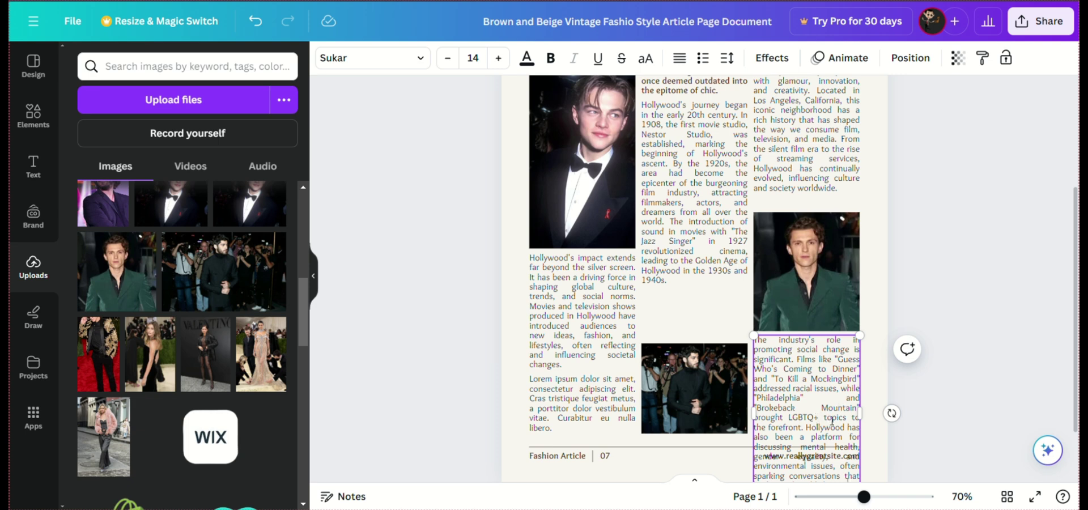
drag(806, 427, 848, 508)
key(ctrl+c)
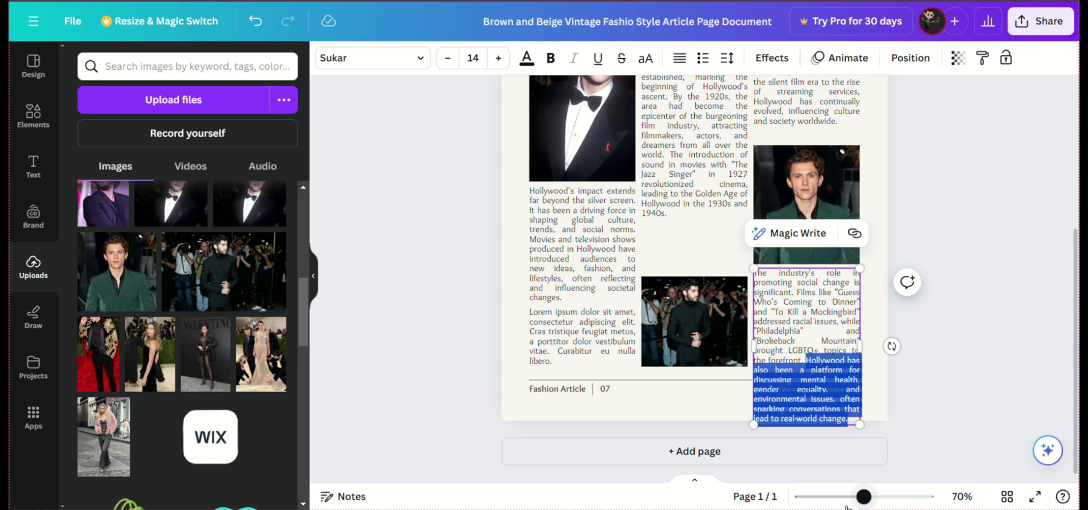
key(BackSpace)
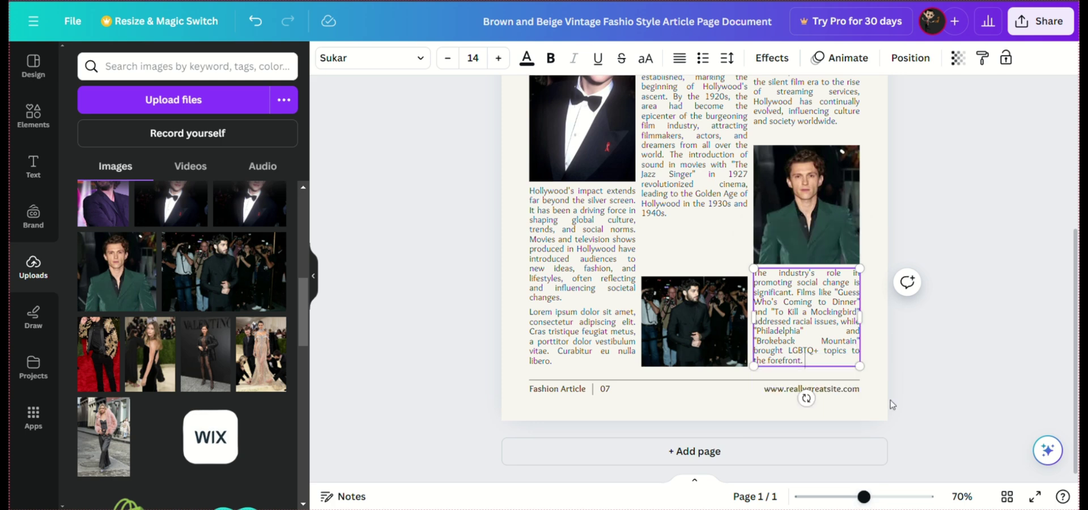
Step: Replace the fashion-trends paragraph atop the middle column with the social-issues passage
scroll(714, 177, up, 5)
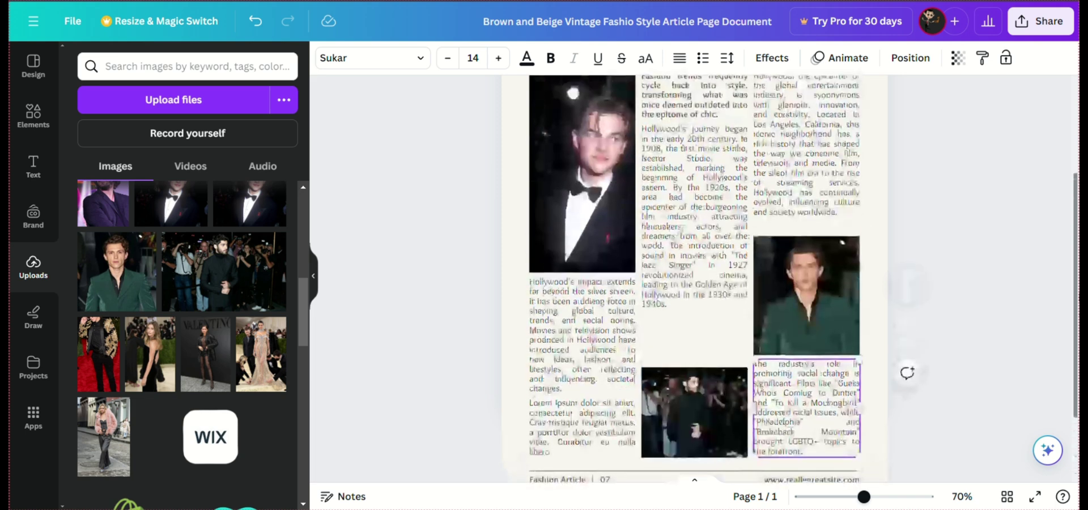
click(713, 176)
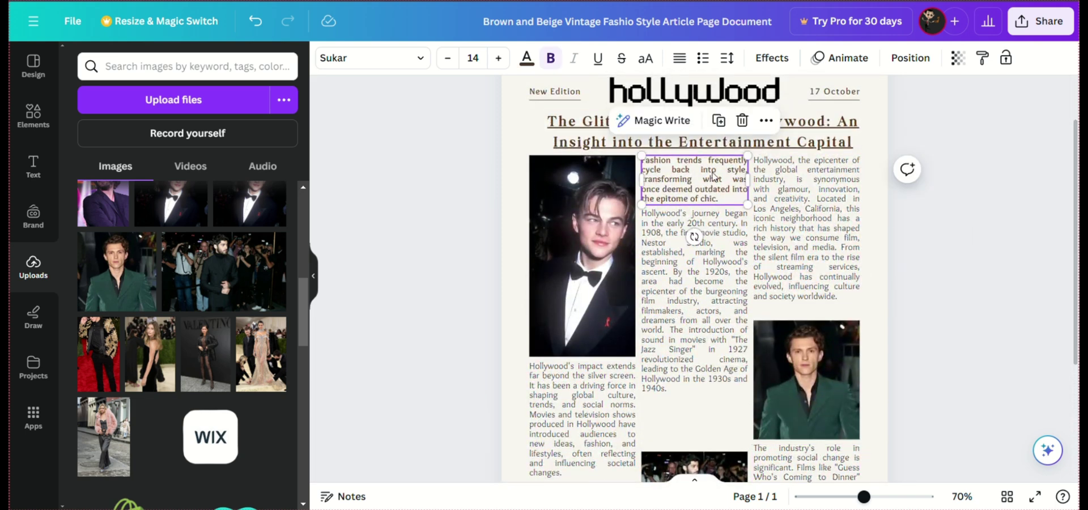
triple_click(713, 177)
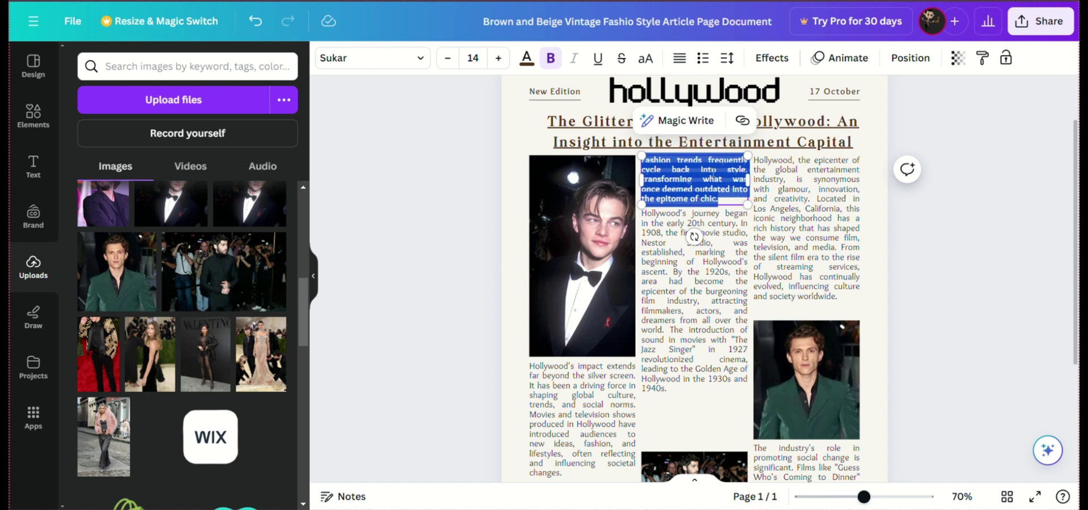
key(BackSpace)
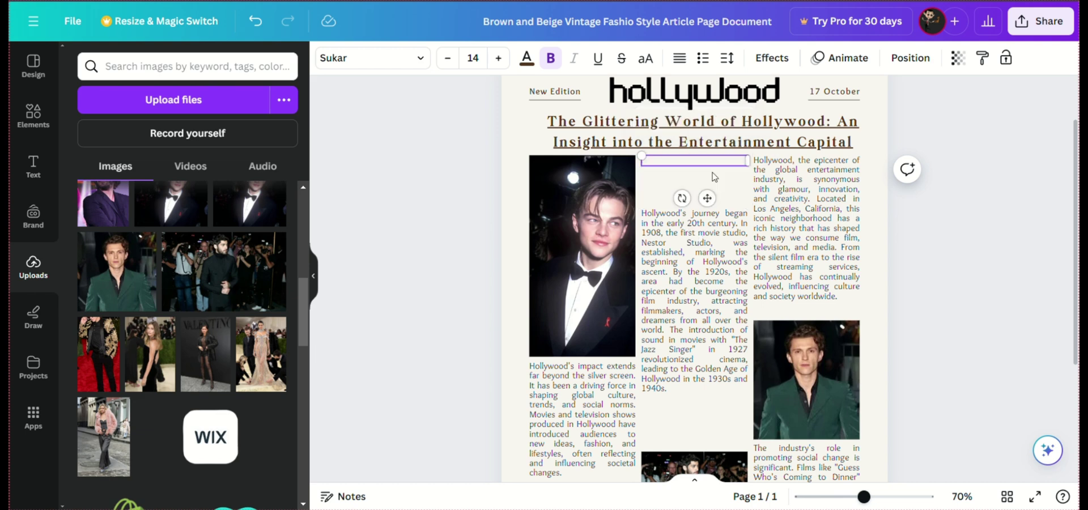
key(ctrl+v)
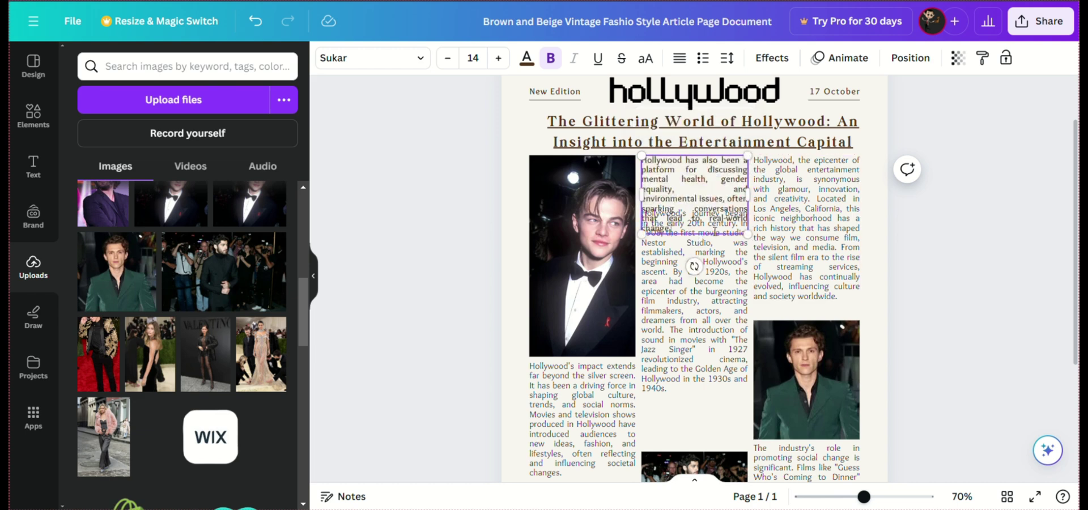
Step: Move the Hollywood's journey text down below the new paragraph
drag(722, 296, 721, 321)
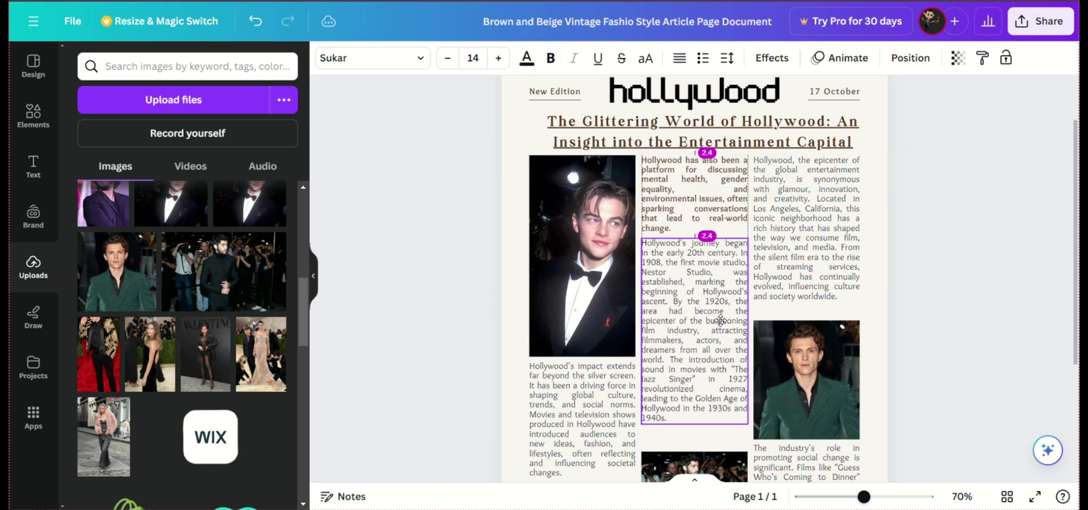
drag(720, 321, 720, 324)
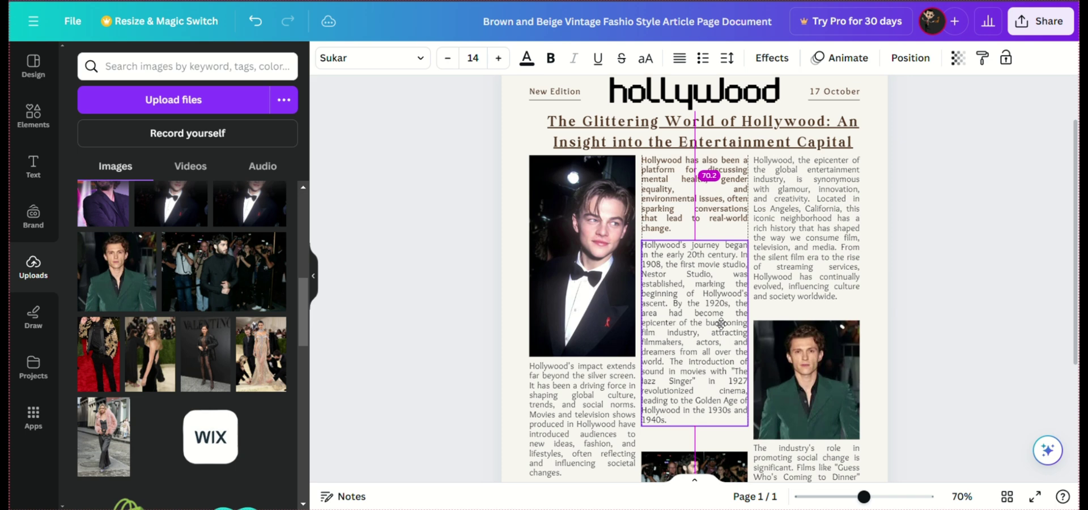
click(975, 268)
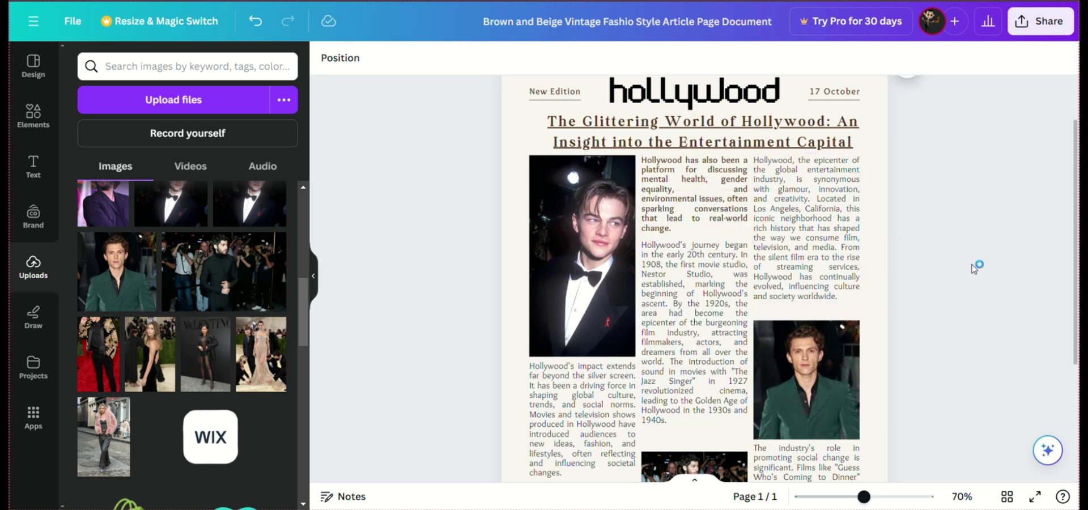
scroll(1068, 197, down, 3)
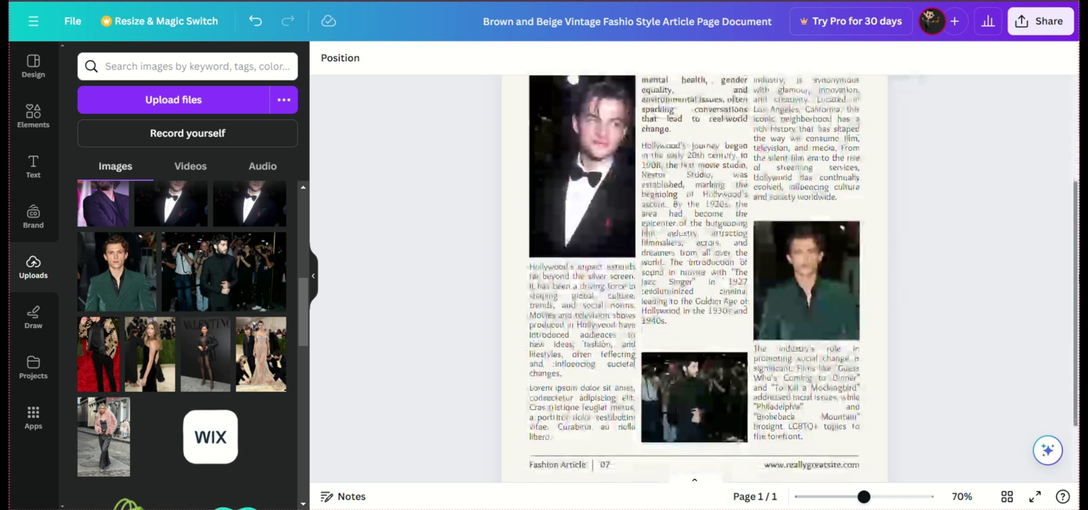
scroll(1069, 197, up, 3)
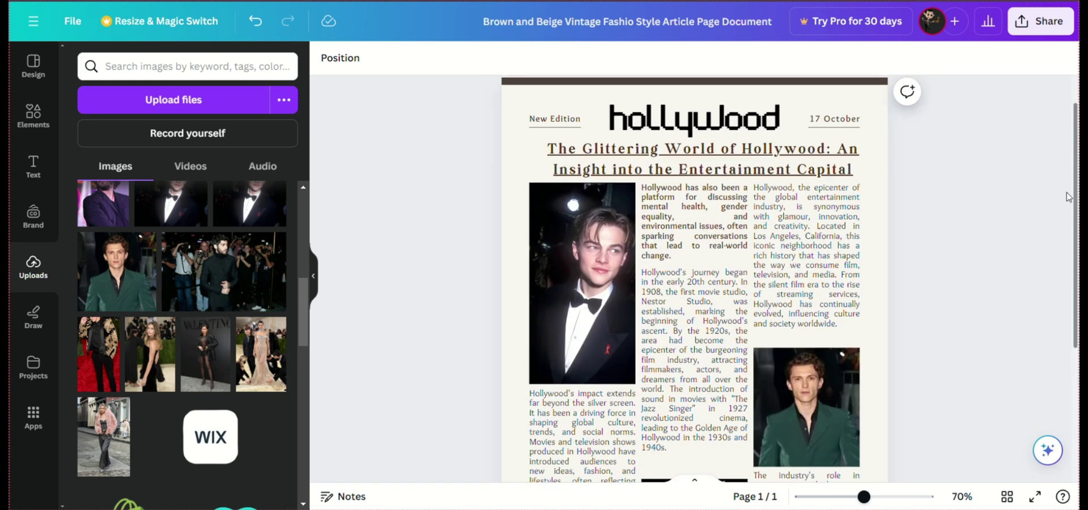
scroll(1067, 201, down, 1)
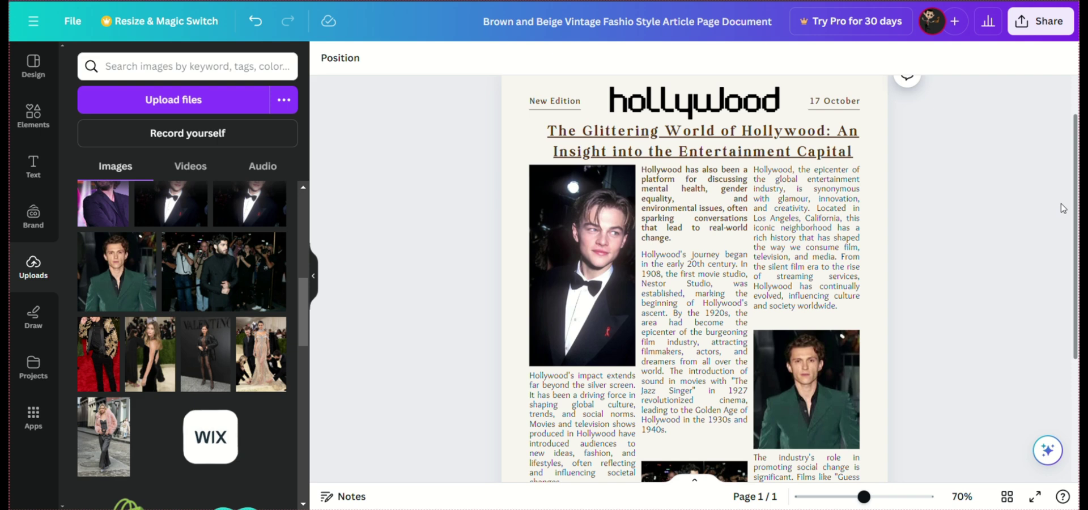
scroll(1064, 208, down, 1)
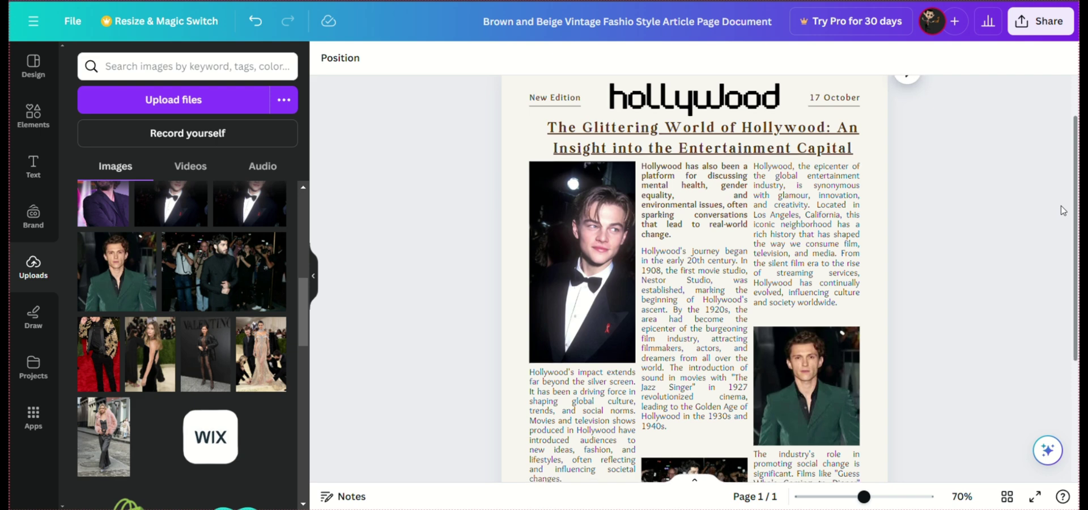
scroll(1064, 210, down, 3)
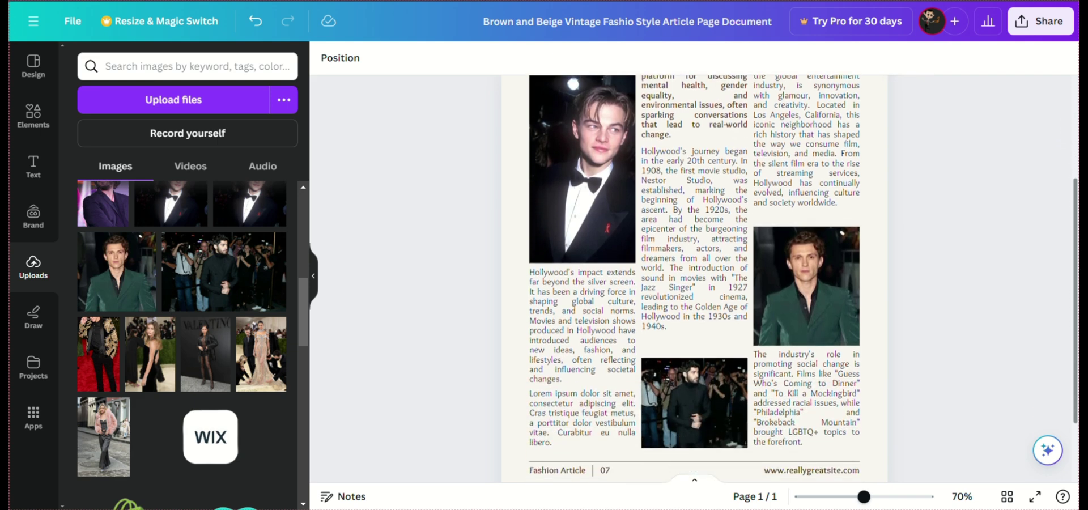
scroll(791, 279, down, 1)
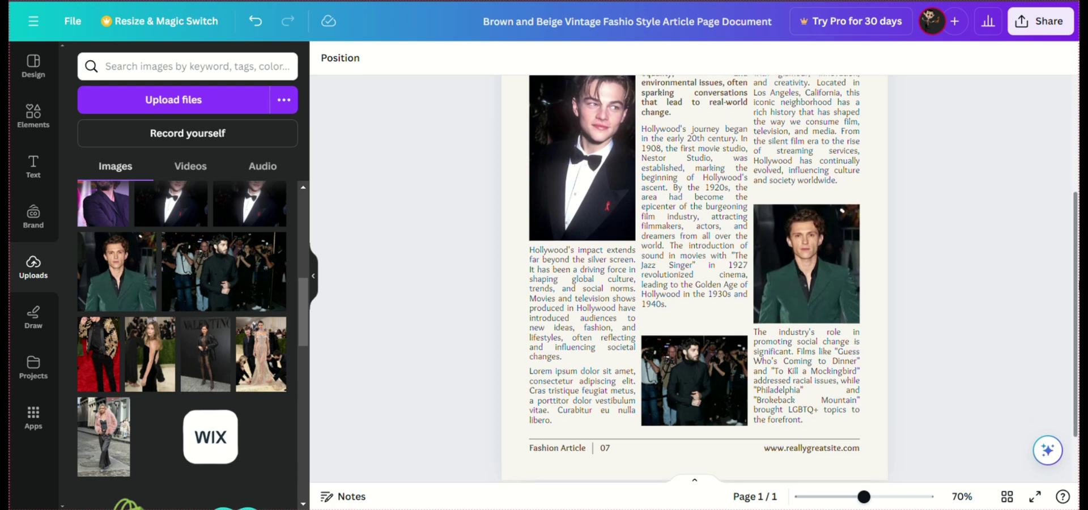
scroll(1075, 200, up, 4)
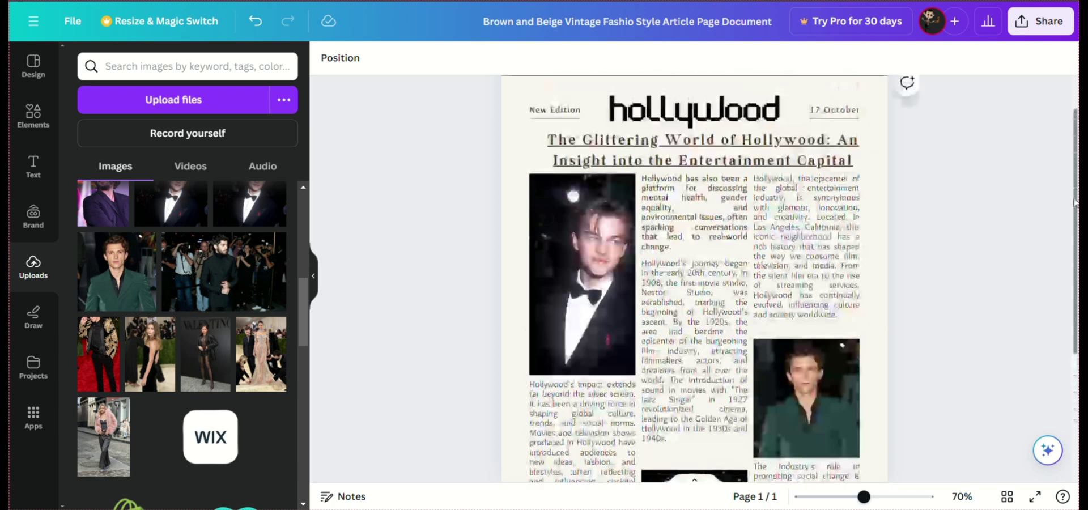
drag(1075, 200, 1073, 178)
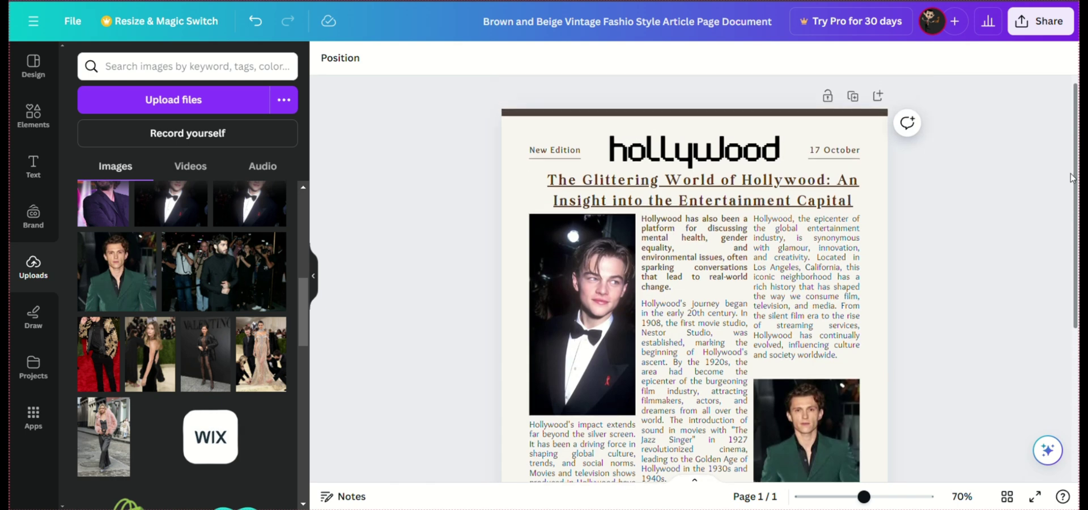
drag(1073, 178, 1073, 192)
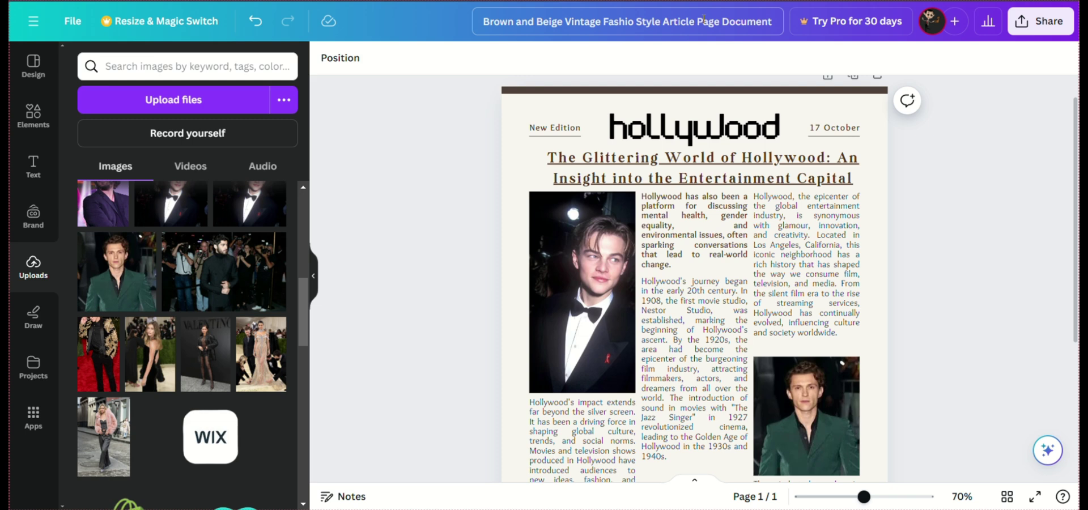
Step: Change the design title in the top bar to 'today newspaper'
click(703, 18)
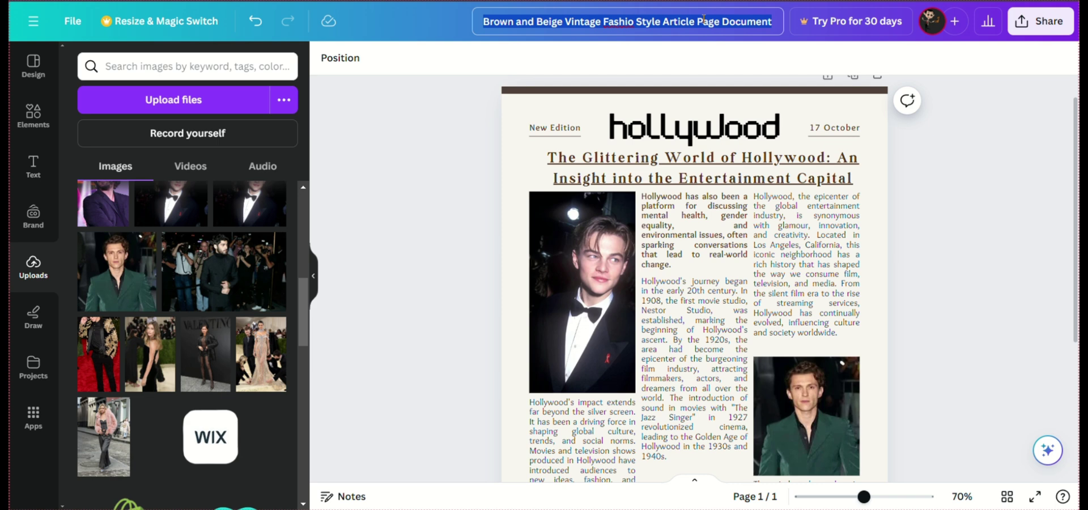
key(BackSpace)
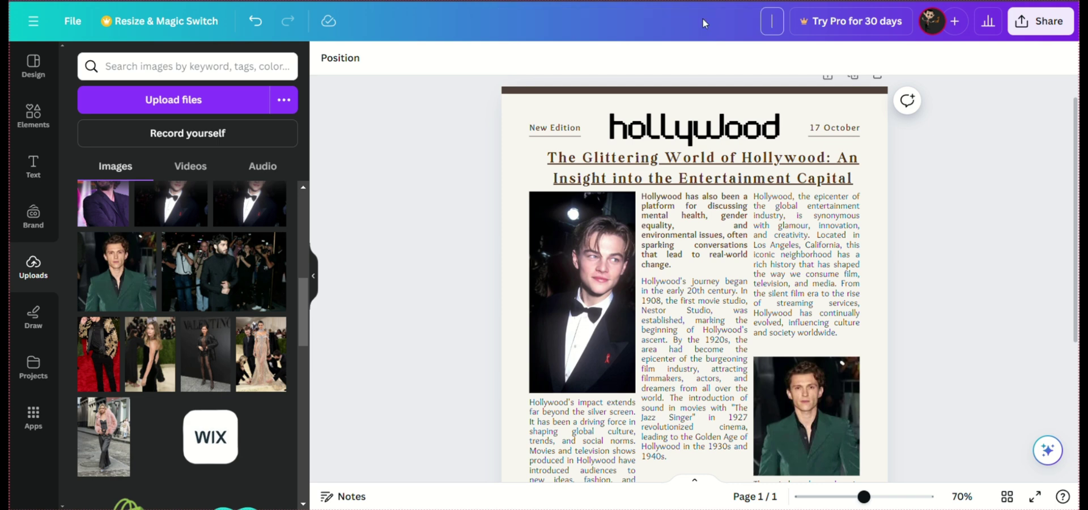
text(today newspaper)
Step: Confirm the 'today newspaper' name and export the page as a PNG download
click(1041, 140)
click(1041, 22)
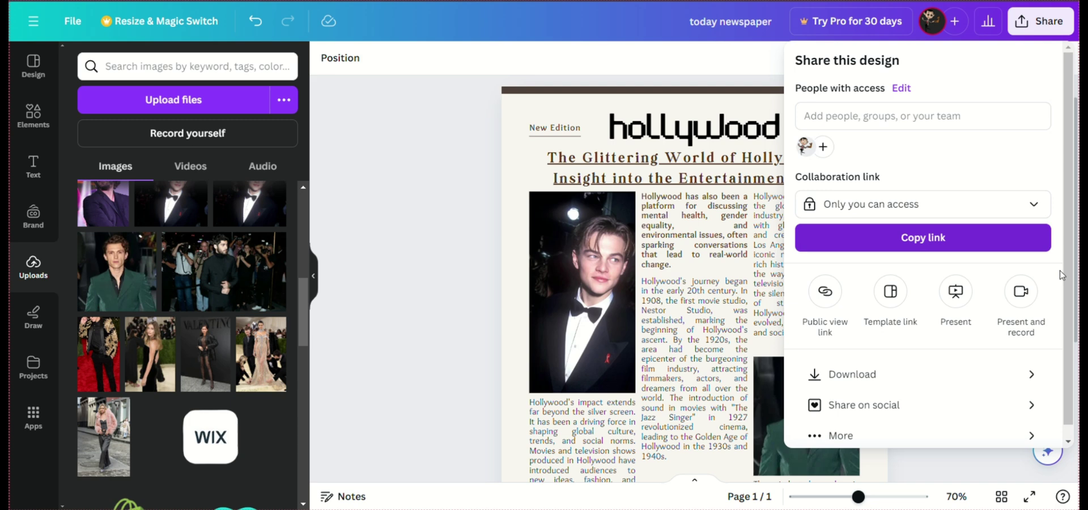
click(888, 378)
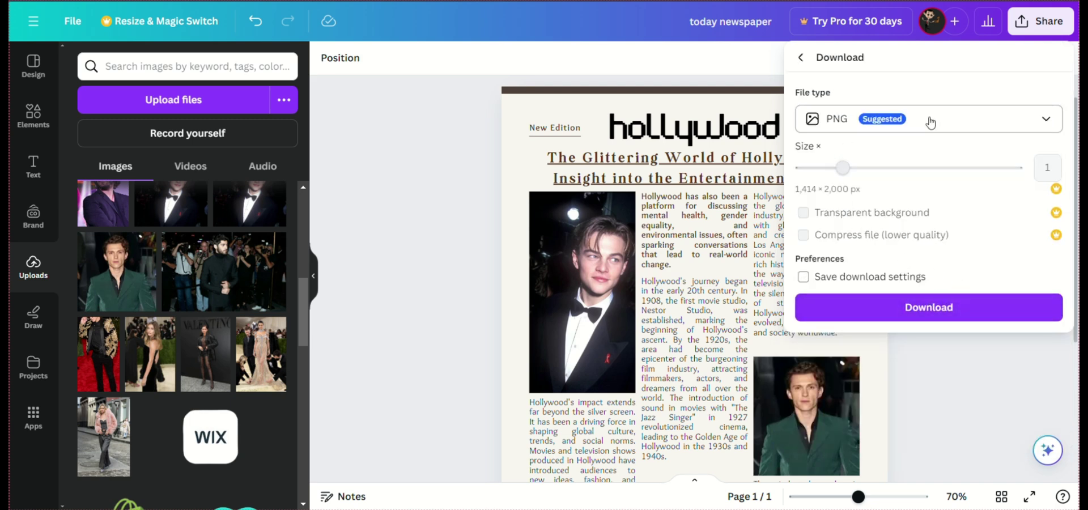
click(936, 124)
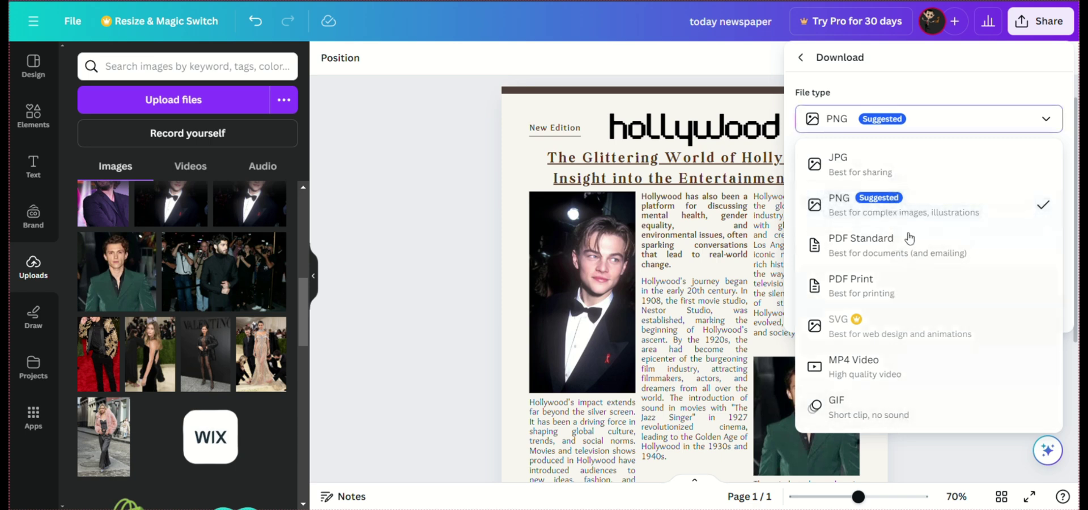
click(946, 122)
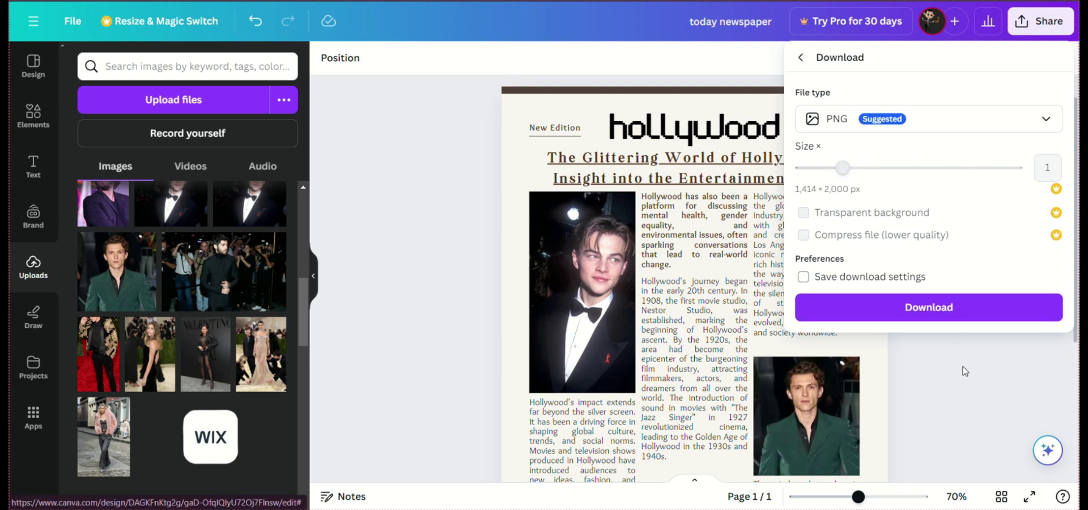
click(942, 309)
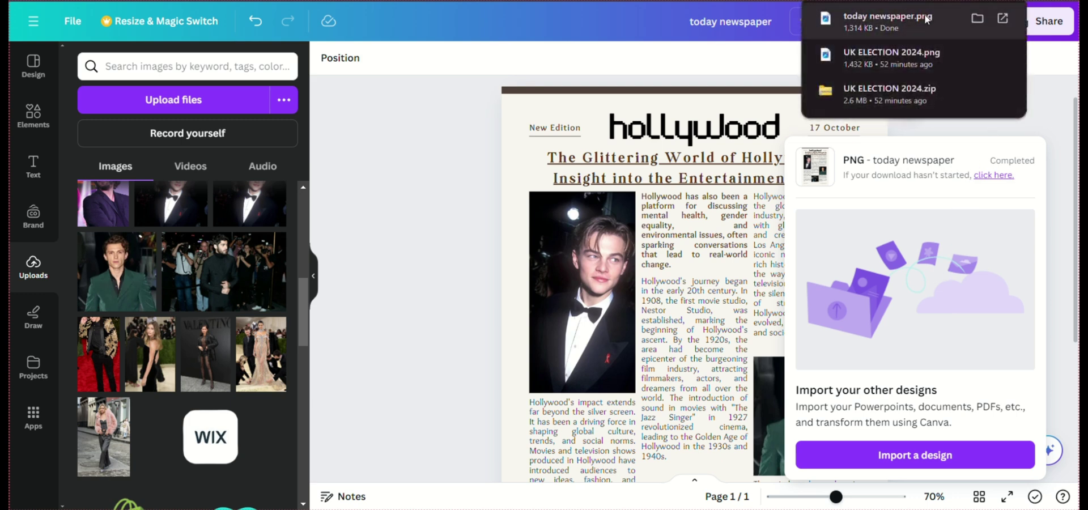
Step: Open the downloaded today newspaper.png in Photos and maximize its window
click(926, 17)
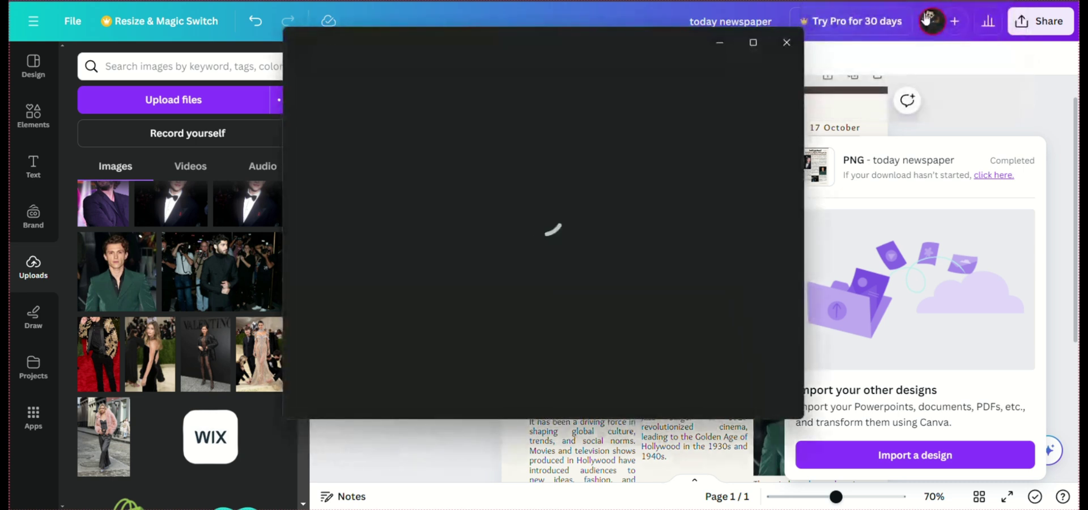
mouse_move(749, 48)
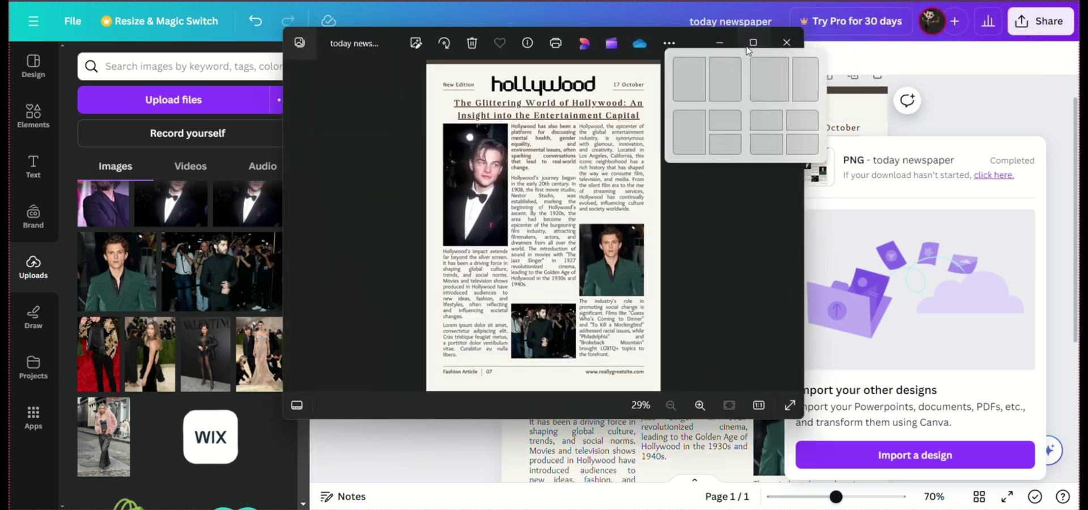
click(752, 44)
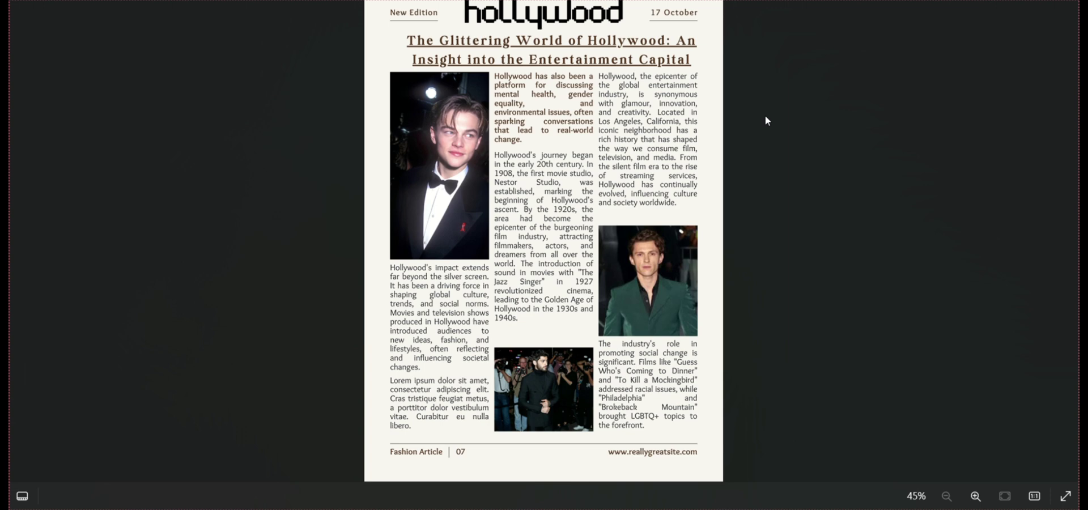